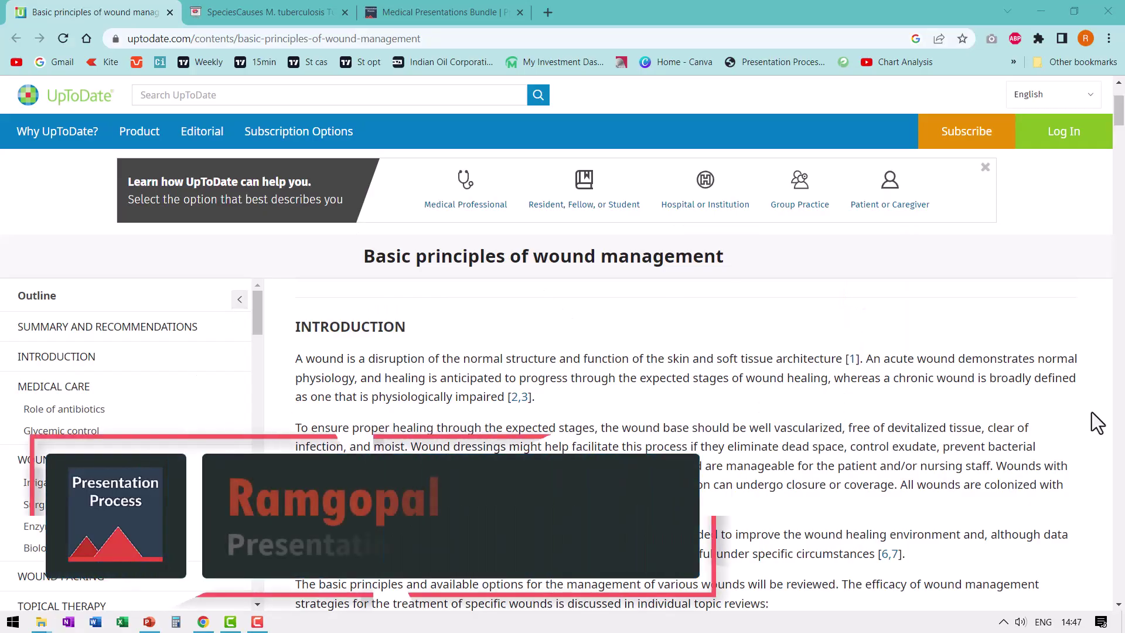
Step: Switch to the browser tab showing the Medical Presentations Bundle shop page
click(421, 5)
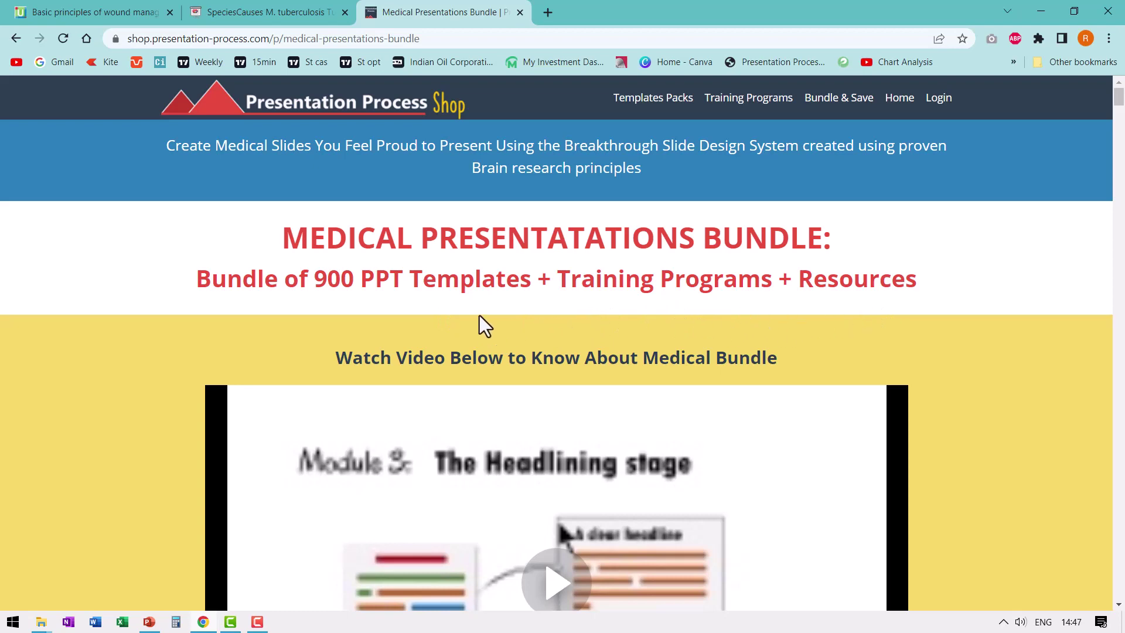
Step: Return to the UpToDate wound-management article tab with Ctrl+Tab
key(ctrl+Tab)
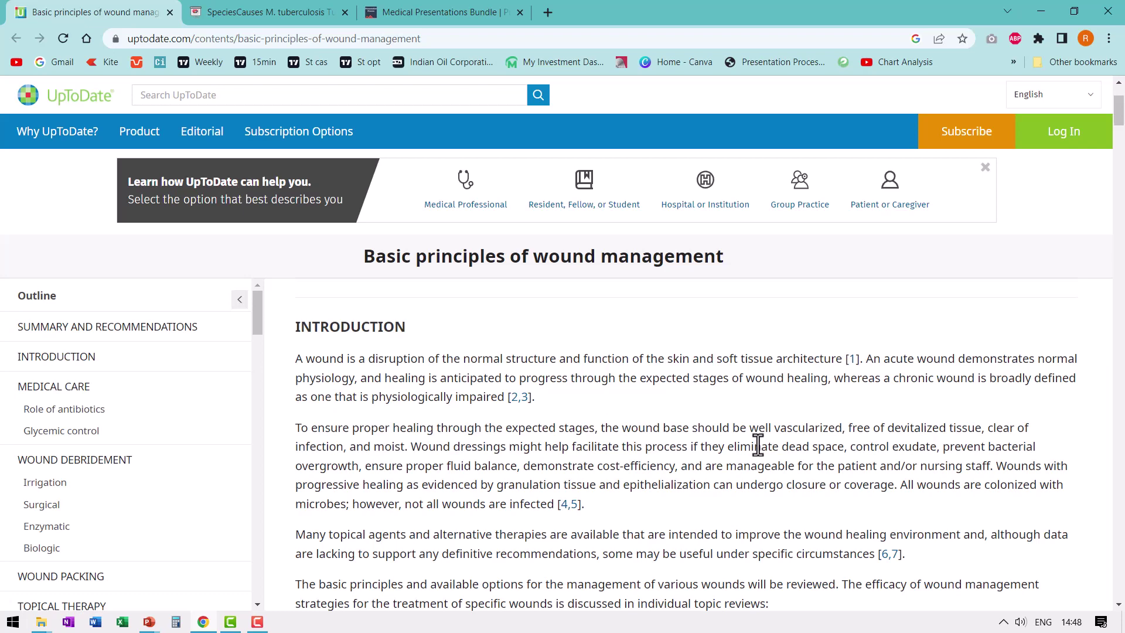
Step: Highlight the heading 'Basic principles of wound management' in the article
drag(364, 259, 730, 253)
key(ctrl+c)
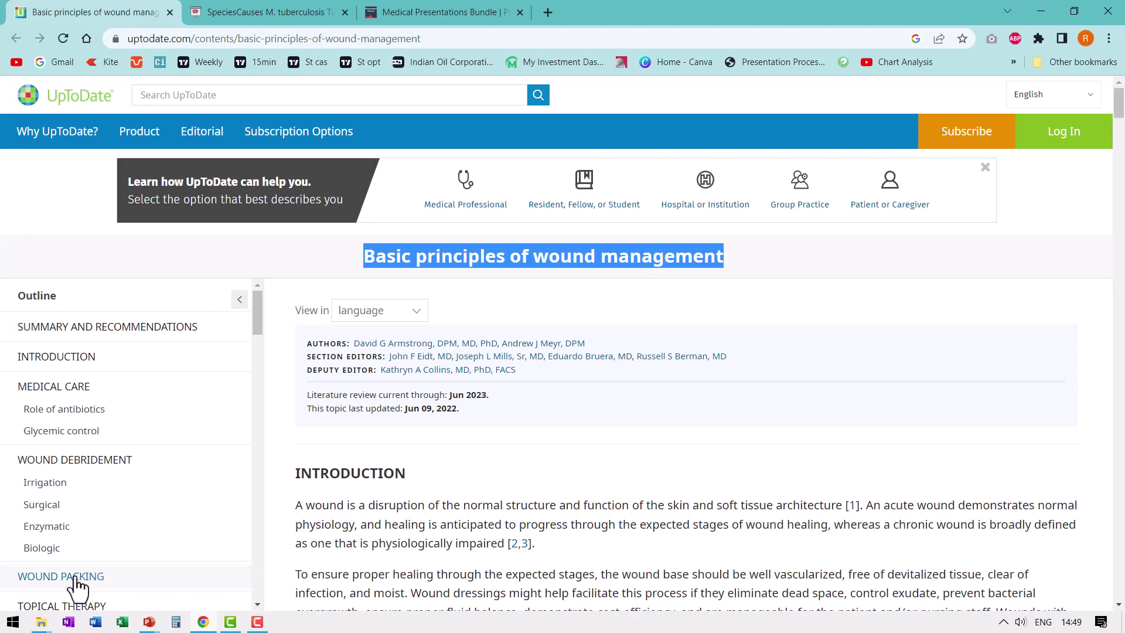
Step: Paste the article title into the first slide's title placeholder
click(148, 621)
click(375, 205)
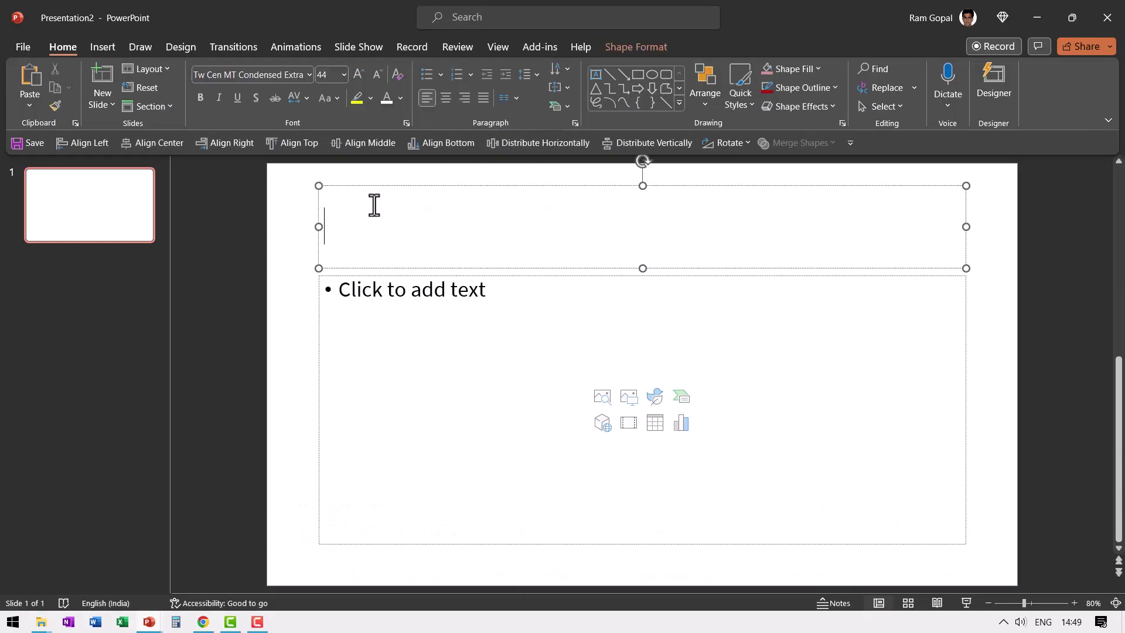
key(ctrl+v)
Step: Copy the first two Introduction paragraphs and paste them into the slide's content placeholder
key(alt+Tab)
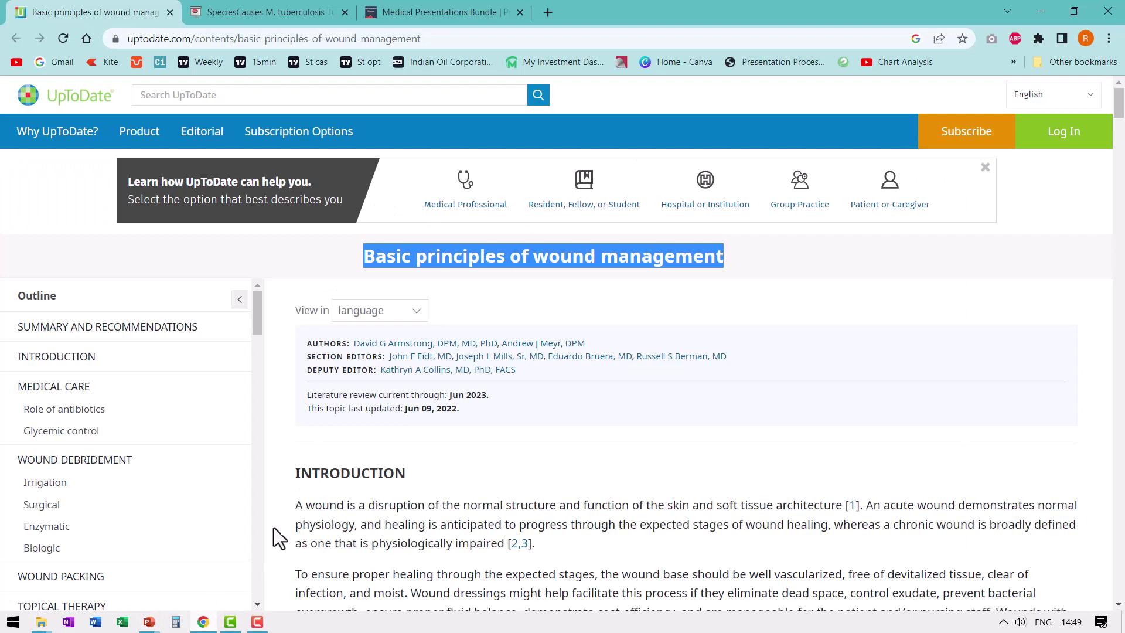
click(367, 461)
scroll(390, 469, down, 3)
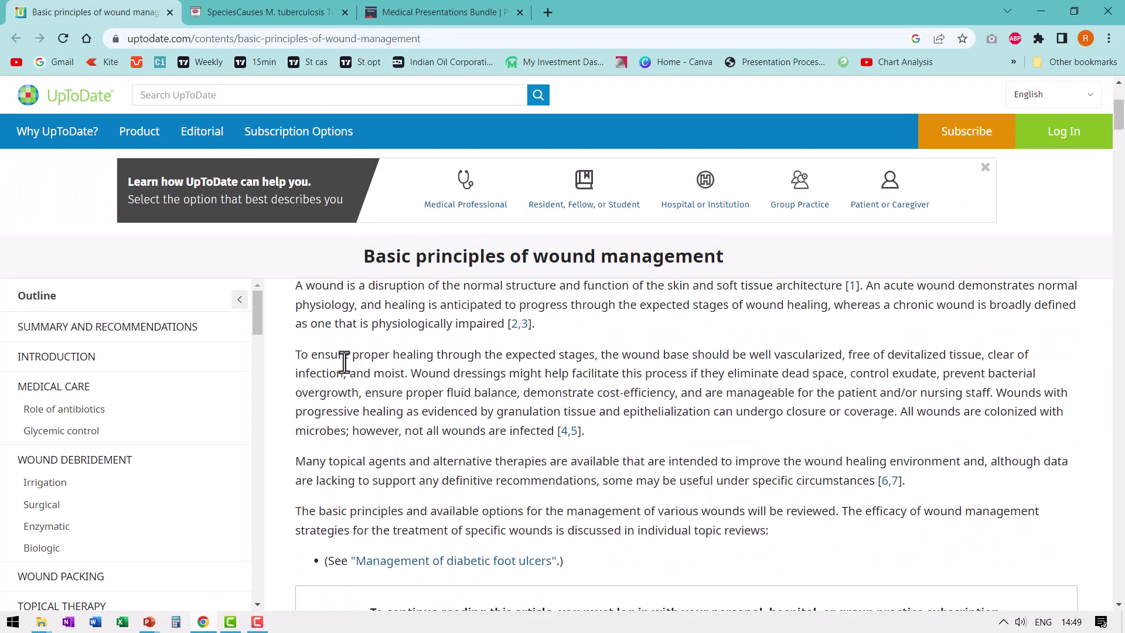
scroll(311, 365, up, 1)
drag(297, 359, 560, 522)
key(ctrl+c)
click(149, 622)
click(275, 569)
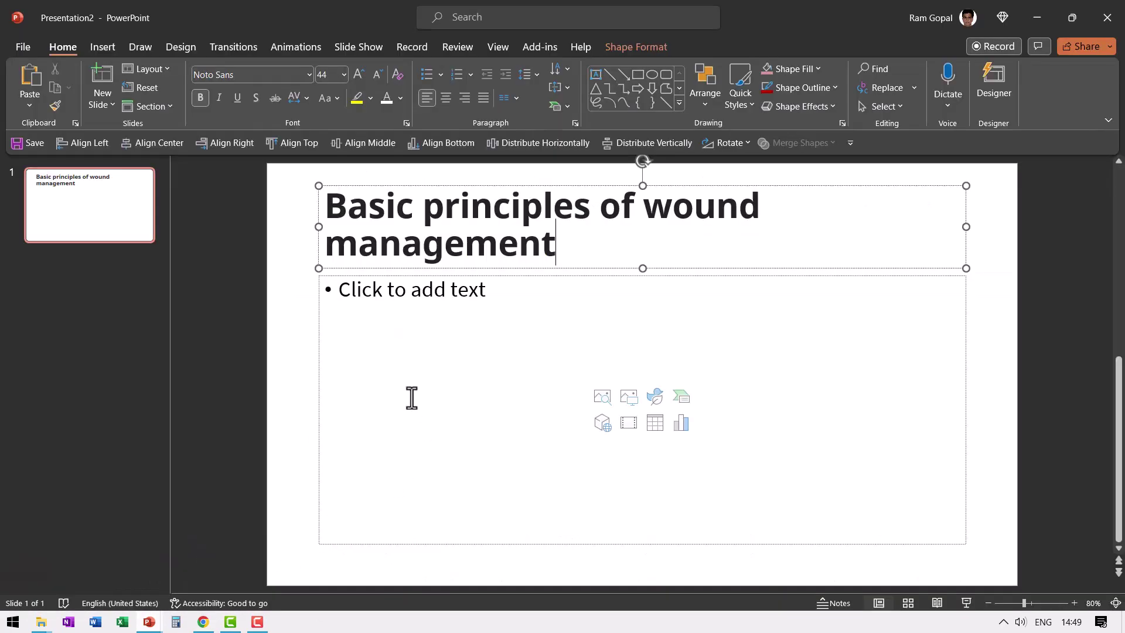
key(ctrl+v)
click(997, 320)
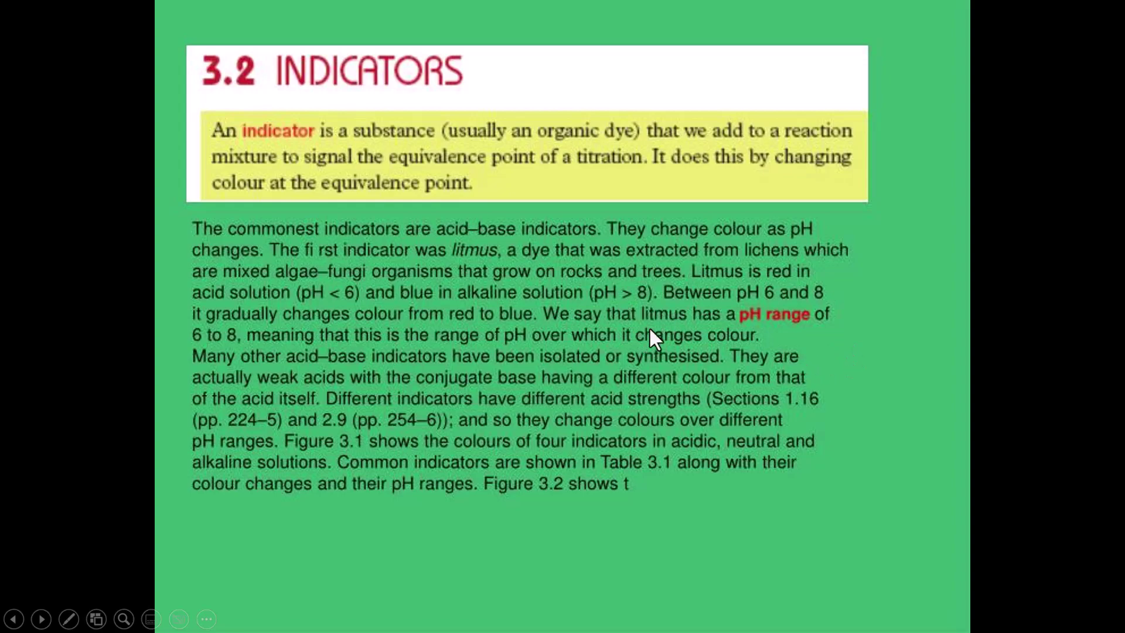
Step: Exit the slide show, delete the filled slide, and add a new title slide
key(Left)
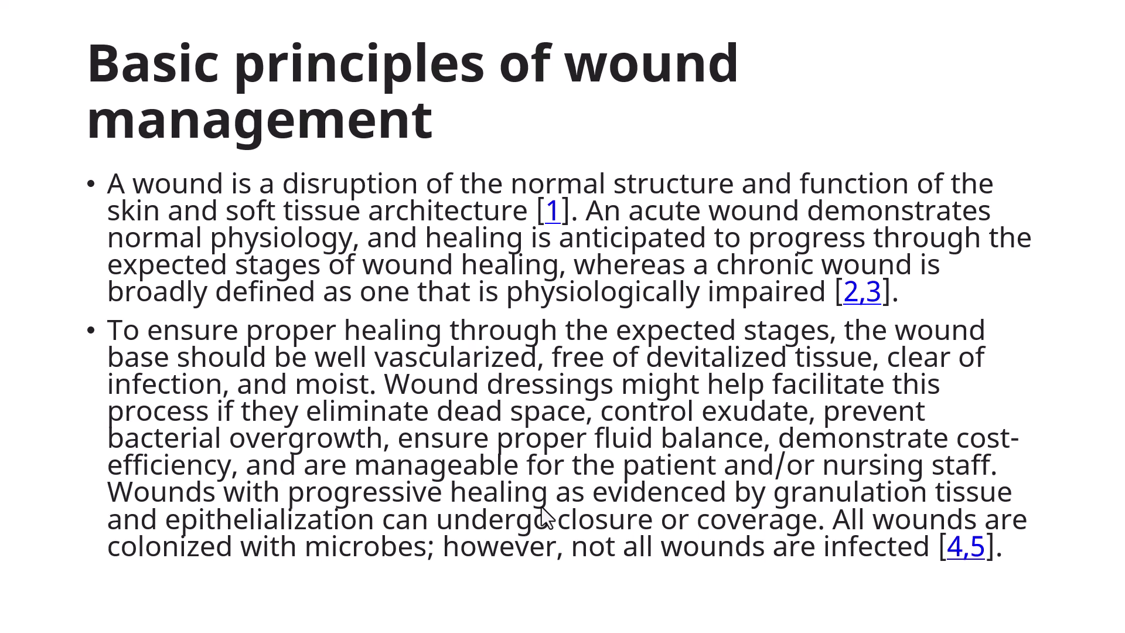
key(Escape)
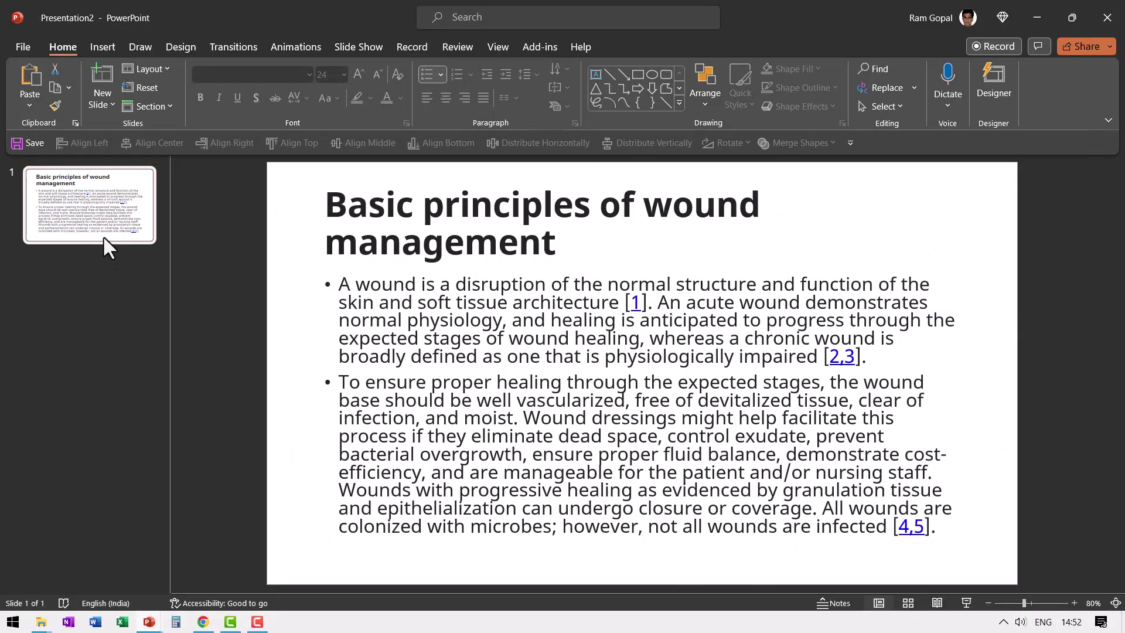
key(Delete)
key(ctrl+m)
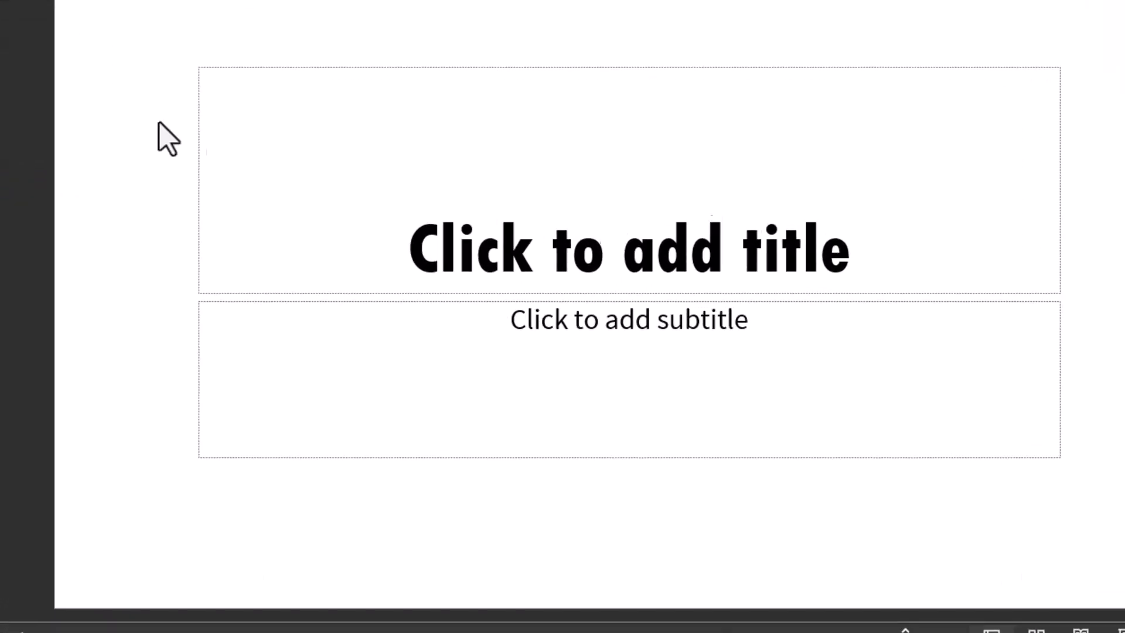
Step: Change the new slide to the Title Only layout
right_click(126, 140)
mouse_move(198, 277)
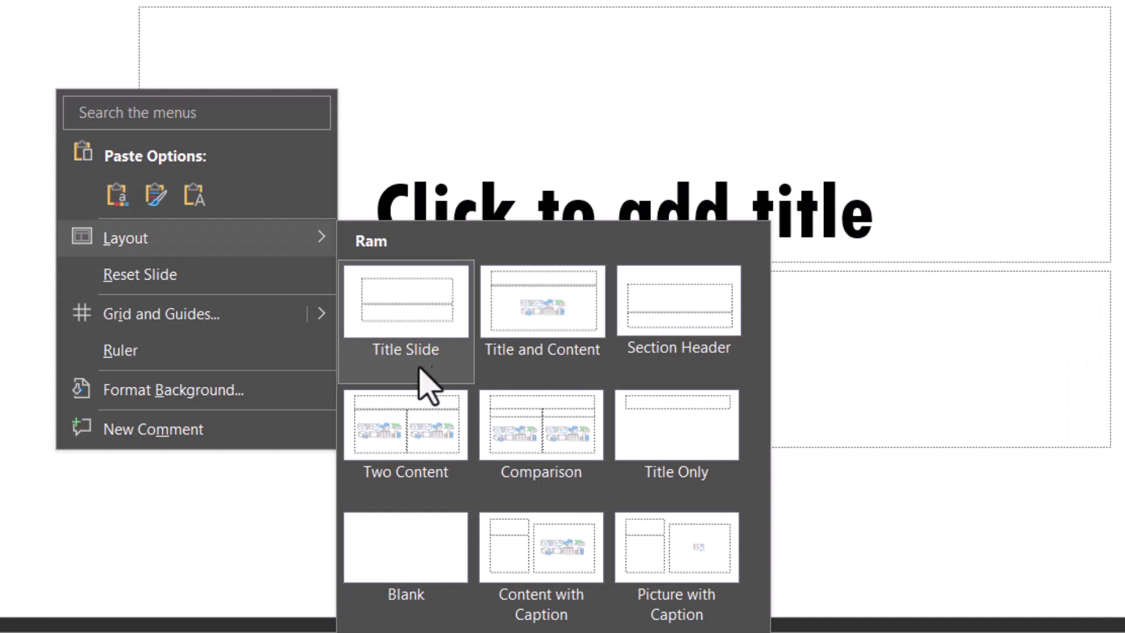
click(673, 422)
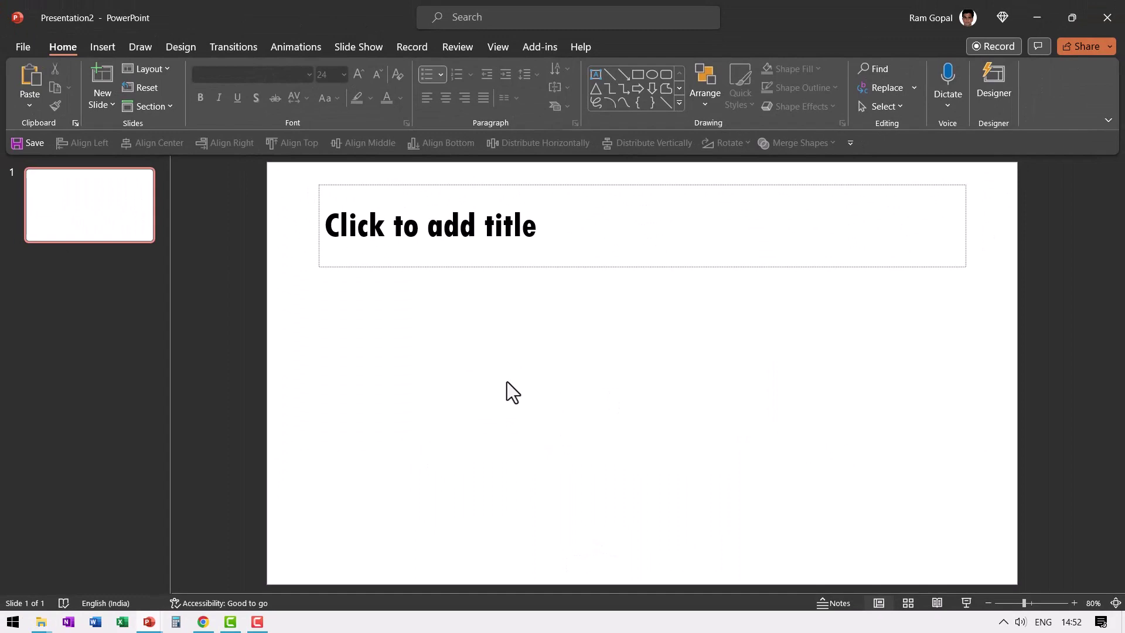
Step: Type 'What is a Wound?' into the slide's title placeholder
key(alt+Tab)
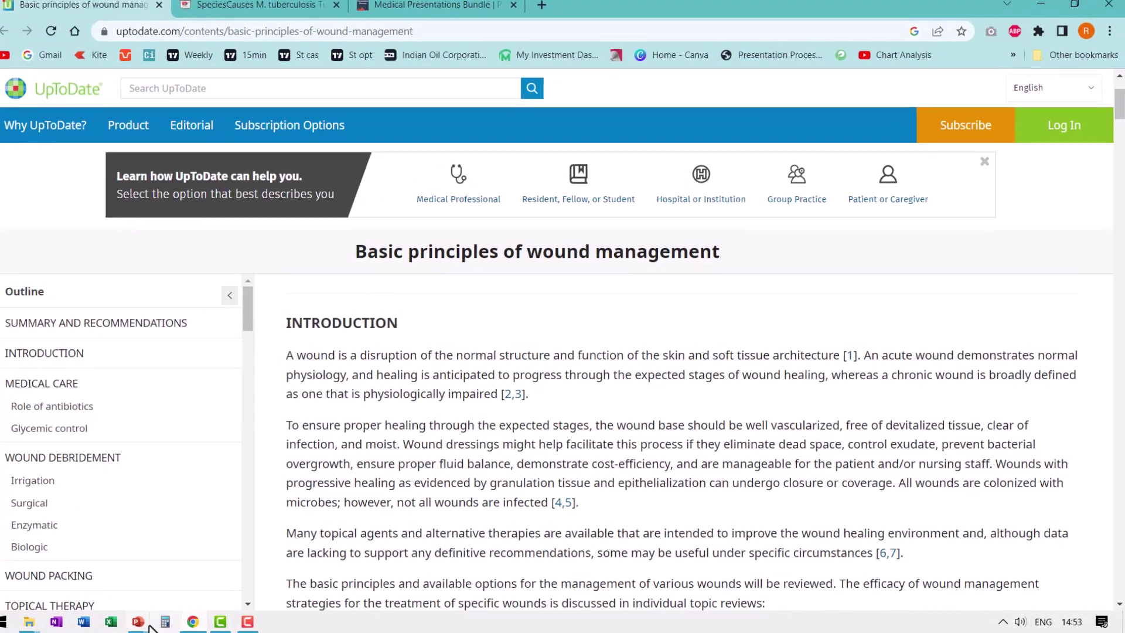
mouse_move(149, 621)
click(258, 557)
click(392, 245)
text(What is)
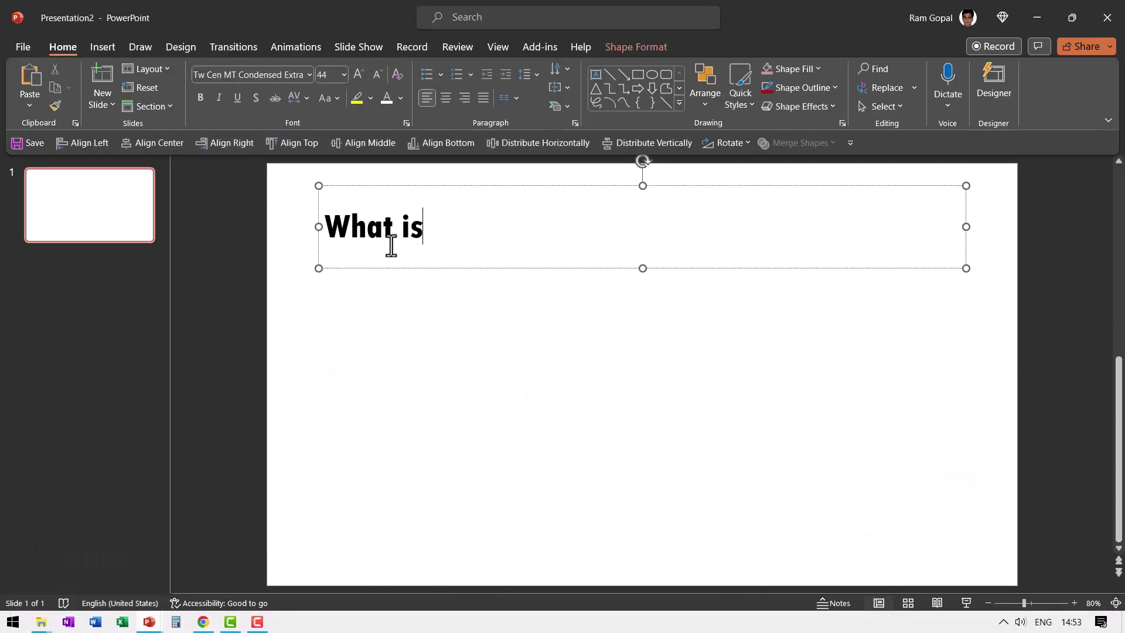
text( a Wound?)
Step: Copy the article's opening wound-definition sentence and paste it onto the slide as text only
click(202, 621)
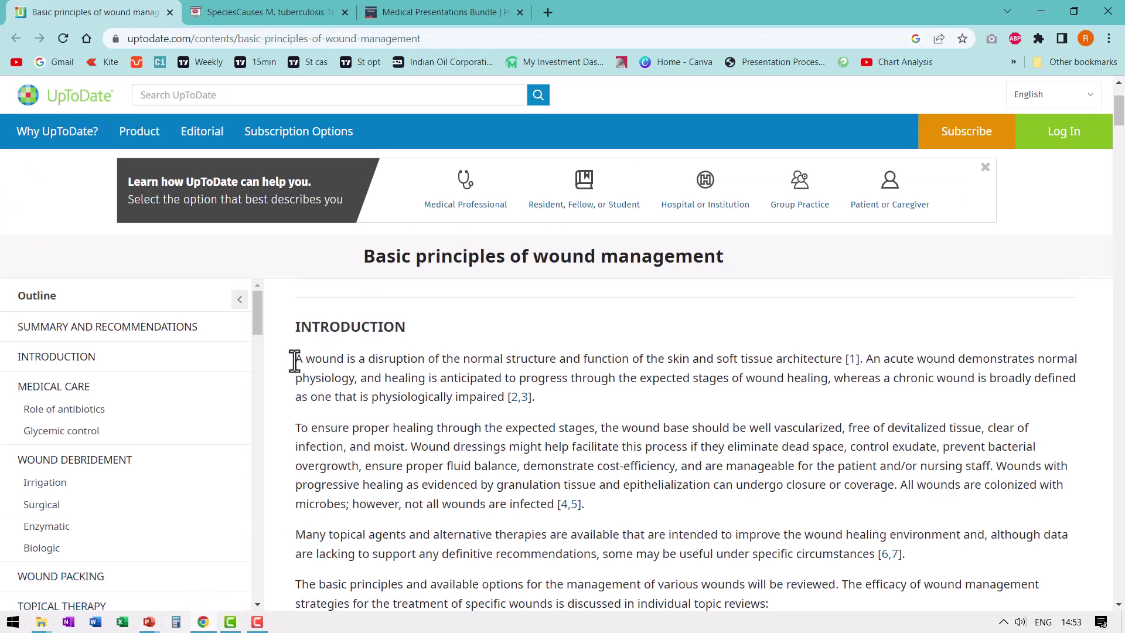
drag(312, 361, 846, 358)
key(ctrl+c)
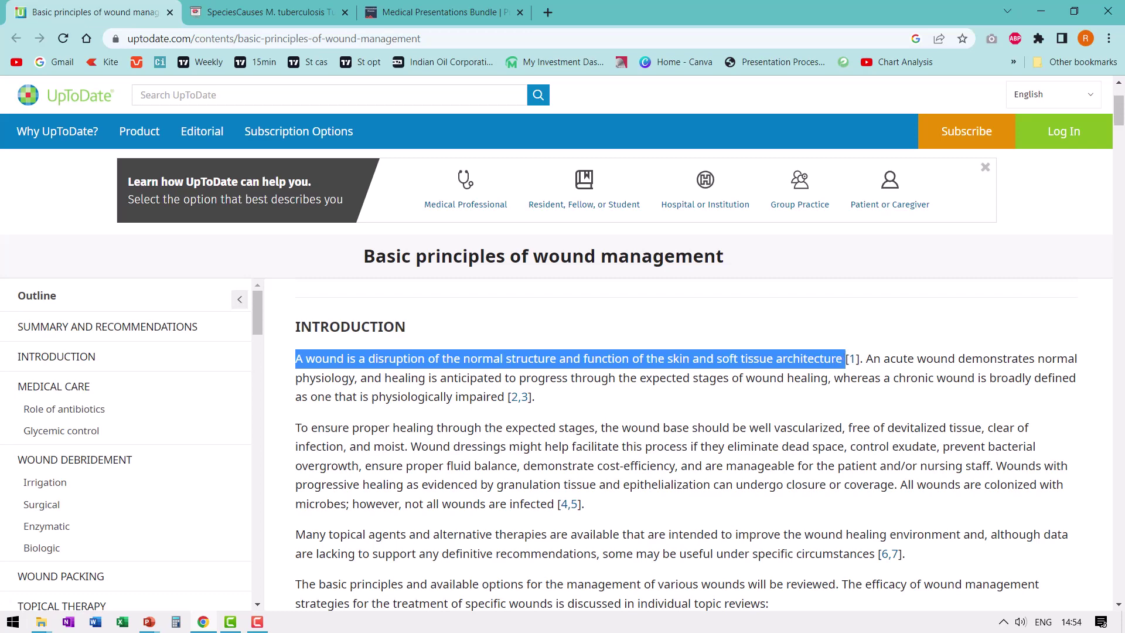
mouse_move(160, 612)
click(195, 600)
right_click(437, 400)
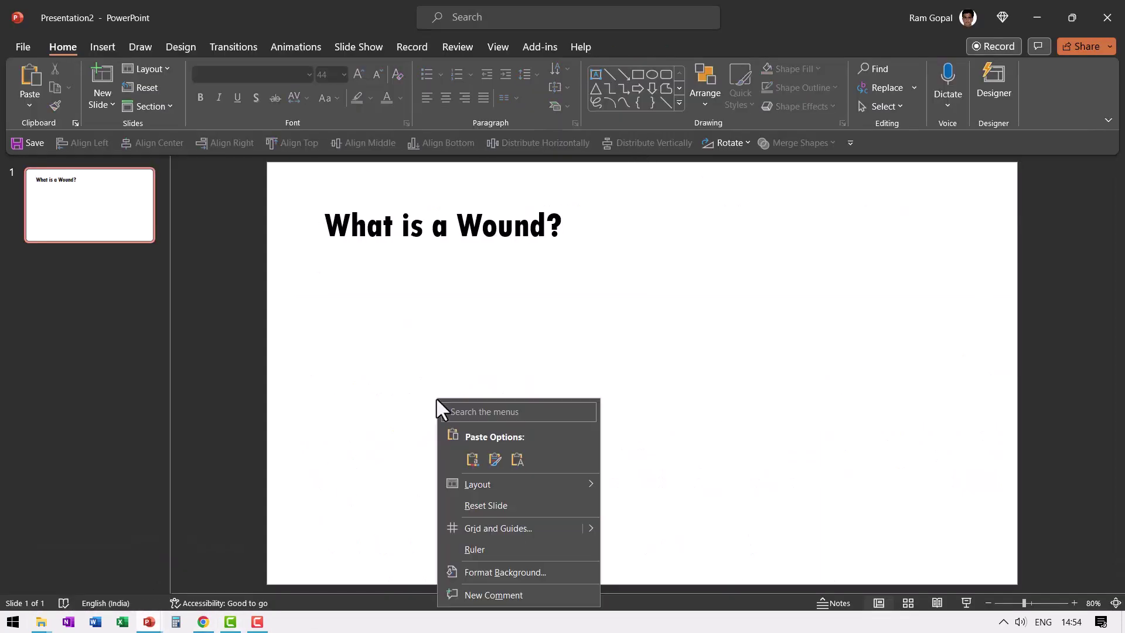
click(516, 459)
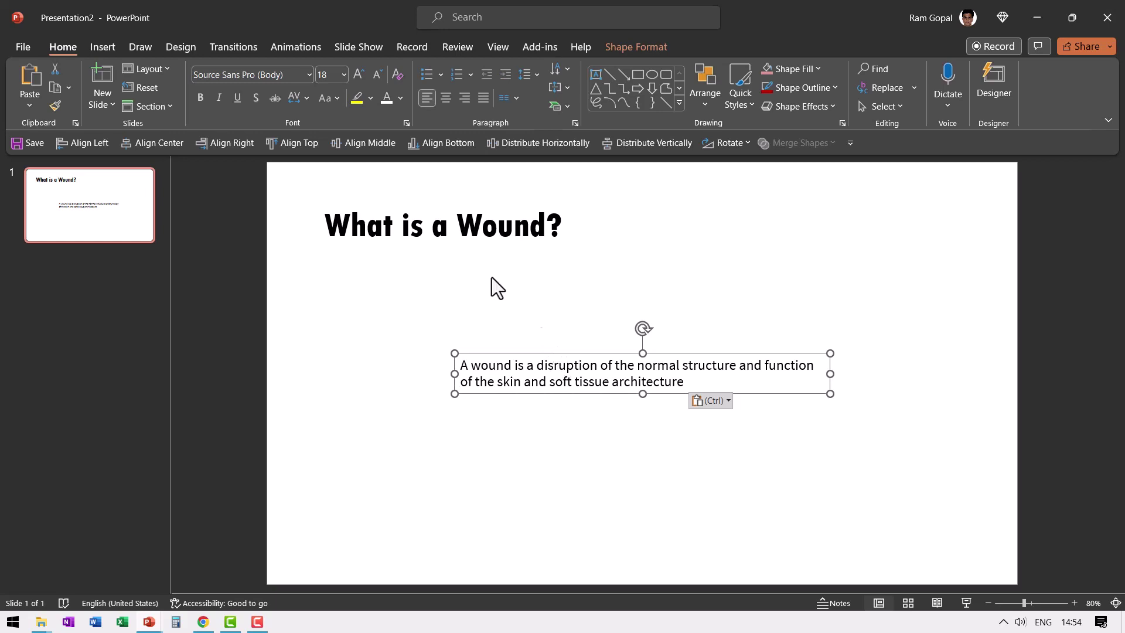
Step: Enlarge the definition text to 32 pt, then widen and reposition its text box
click(362, 68)
click(361, 68)
click(361, 68)
click(360, 68)
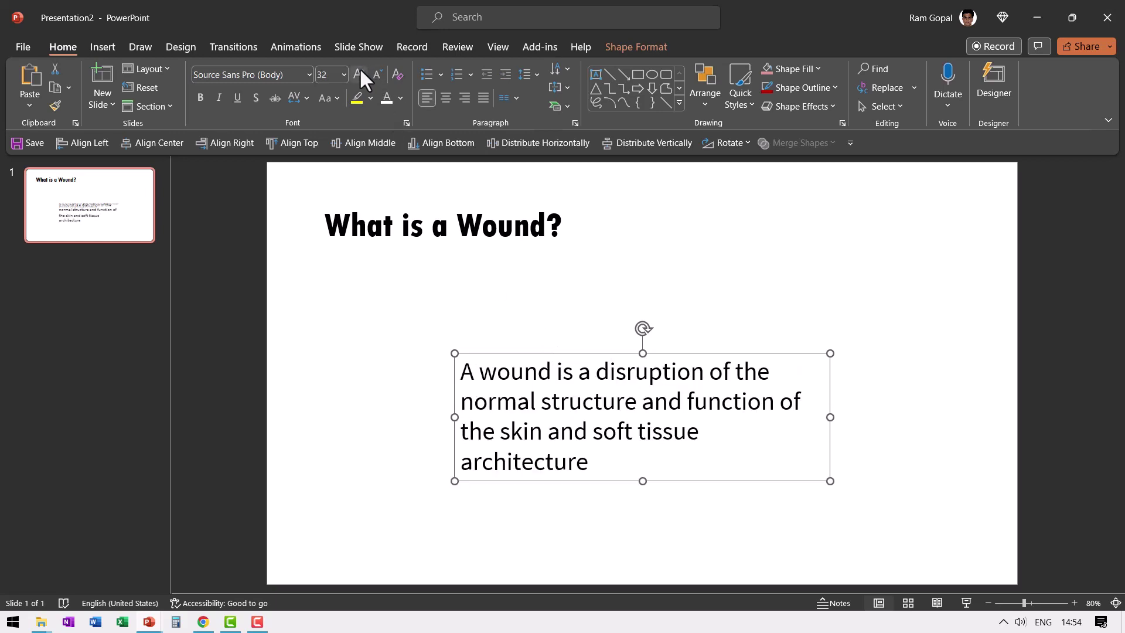
drag(447, 416, 379, 404)
drag(598, 357, 619, 329)
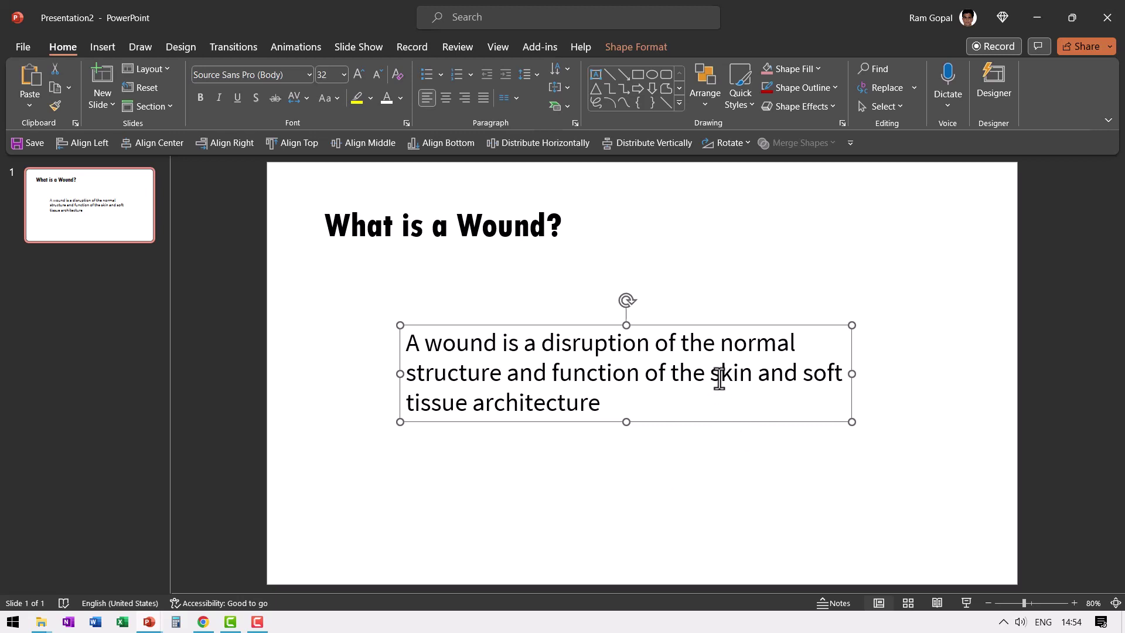
Step: Bold the words 'skin' and 'soft tissue architecture' in the definition
drag(709, 377, 751, 377)
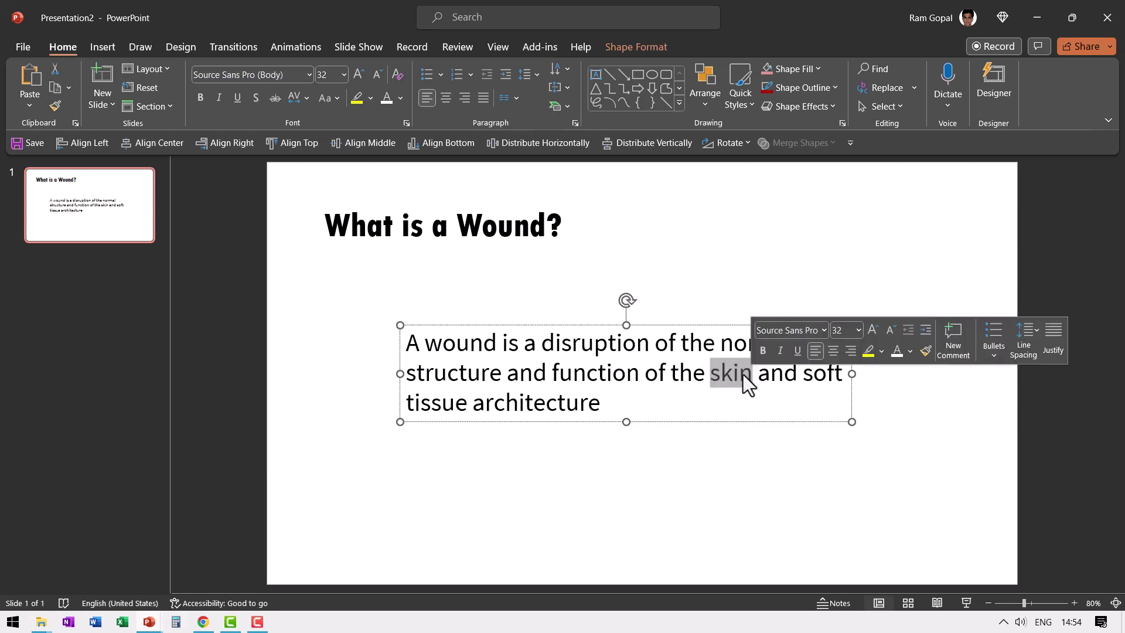
click(200, 97)
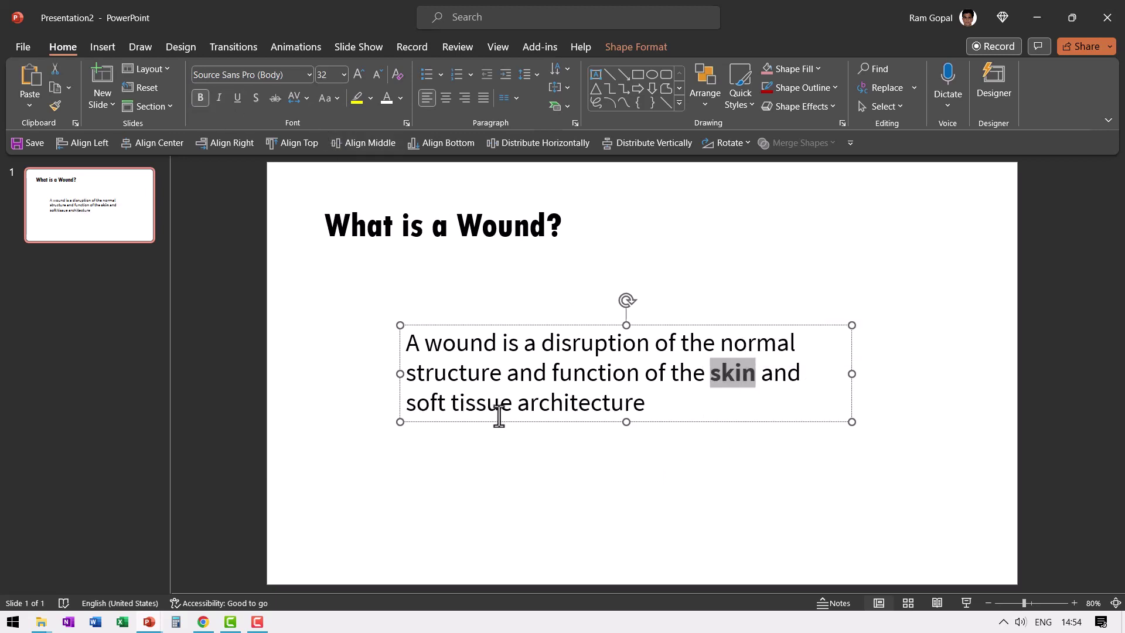
click(408, 404)
shift+click(630, 410)
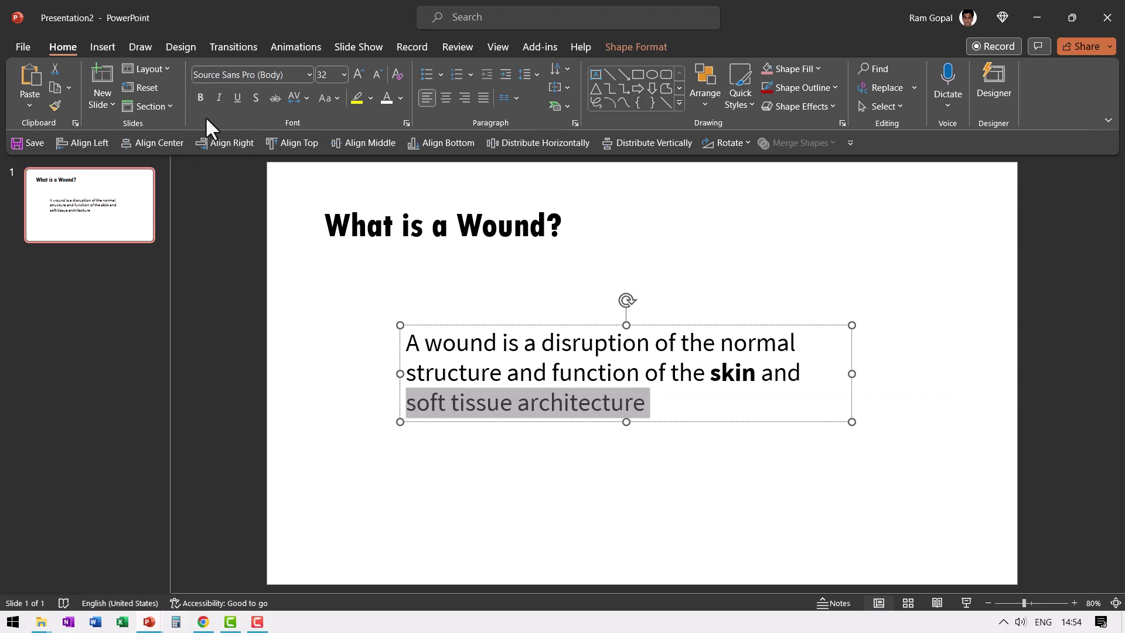
click(200, 98)
click(649, 473)
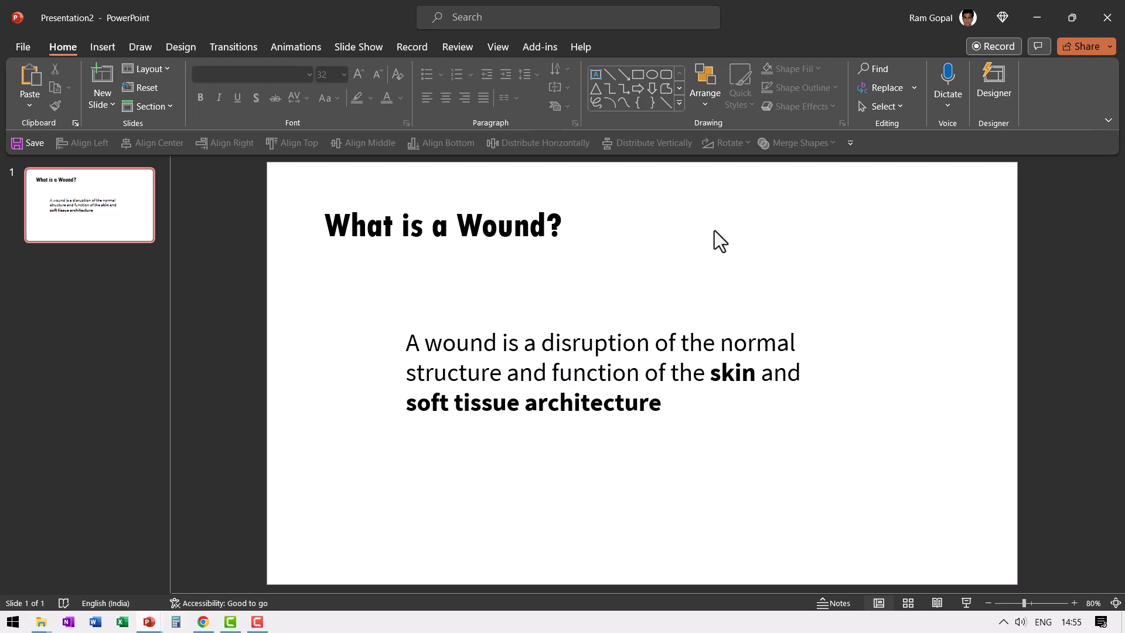
Step: Draw a near-black, outline-free rectangle across the title area and send it to back
click(638, 73)
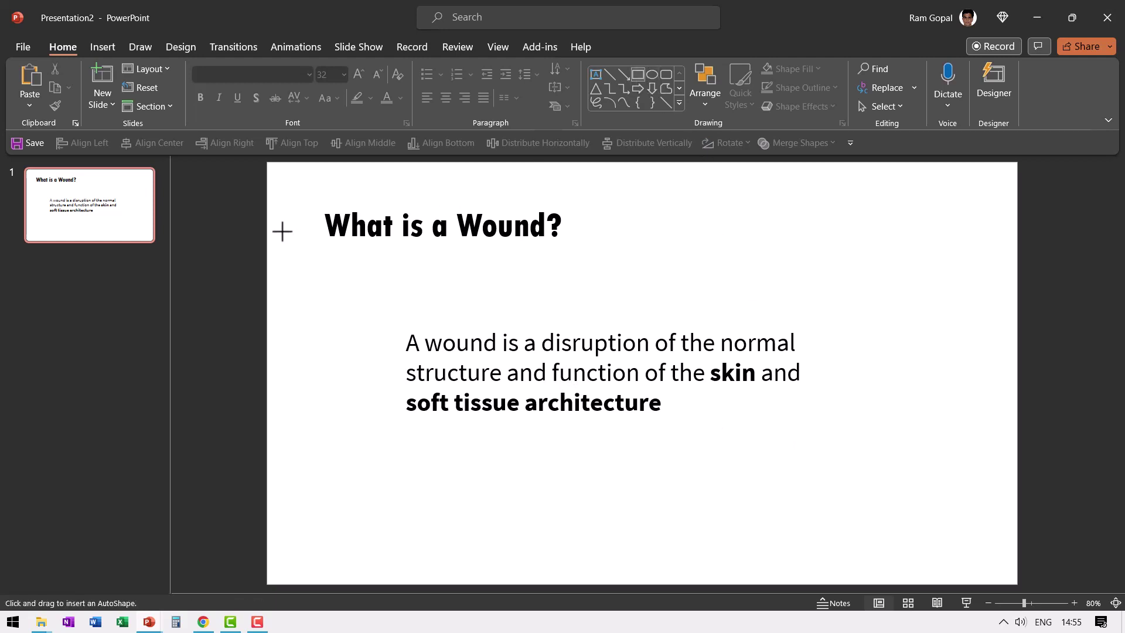
drag(267, 189, 997, 256)
click(401, 88)
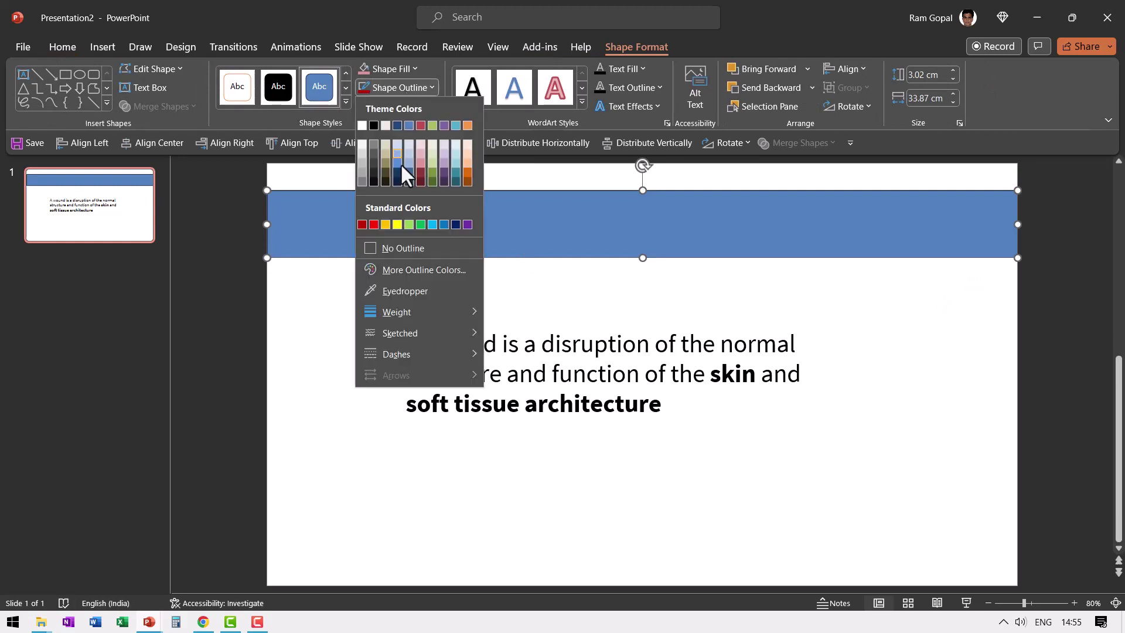
click(402, 248)
click(389, 69)
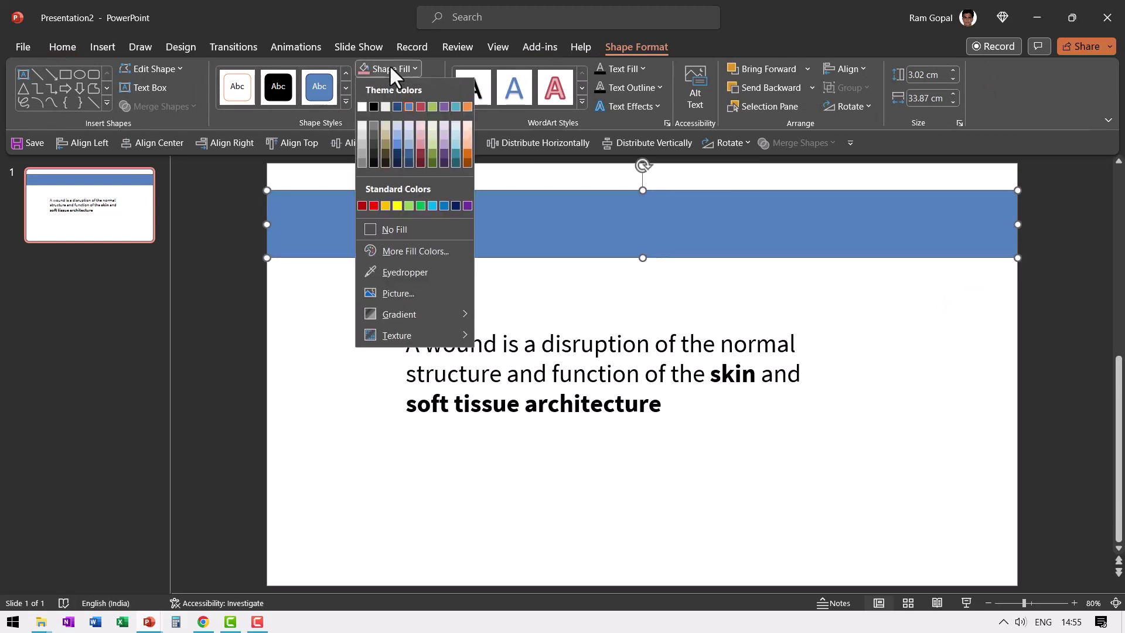
click(374, 156)
right_click(504, 231)
click(557, 375)
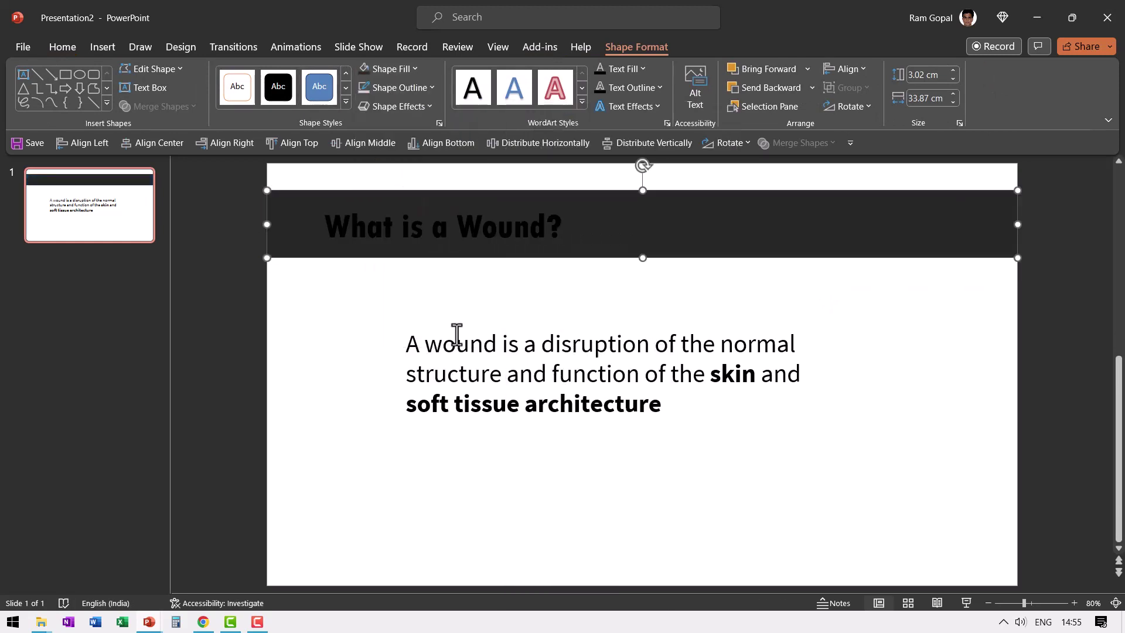
Step: Make the title text white and align it with the banner on their middles
click(349, 226)
click(339, 185)
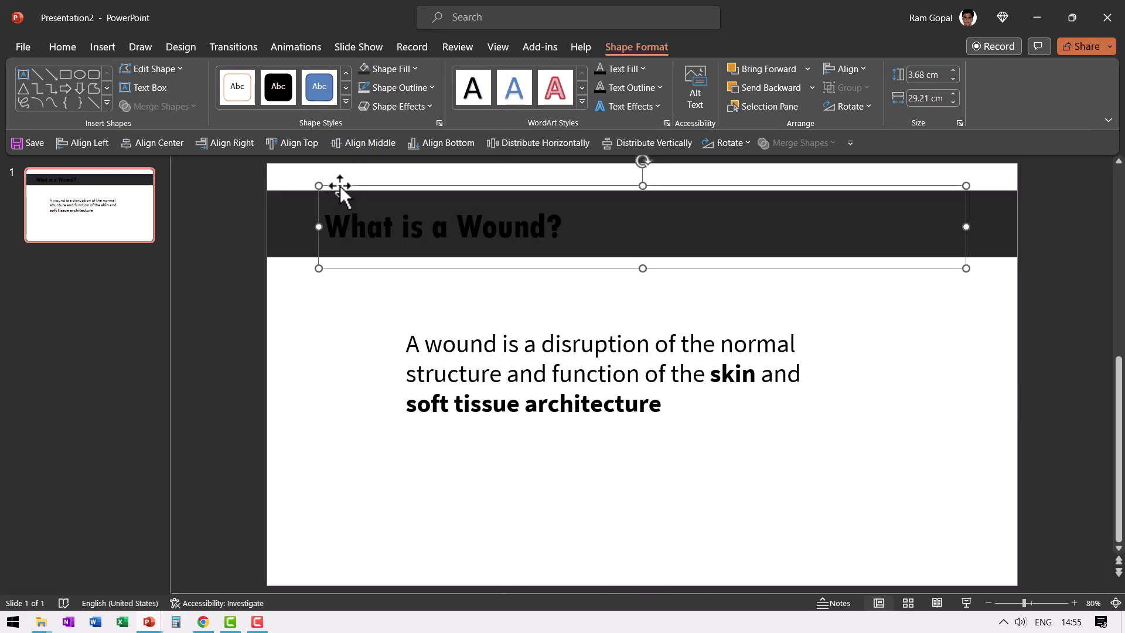
click(59, 44)
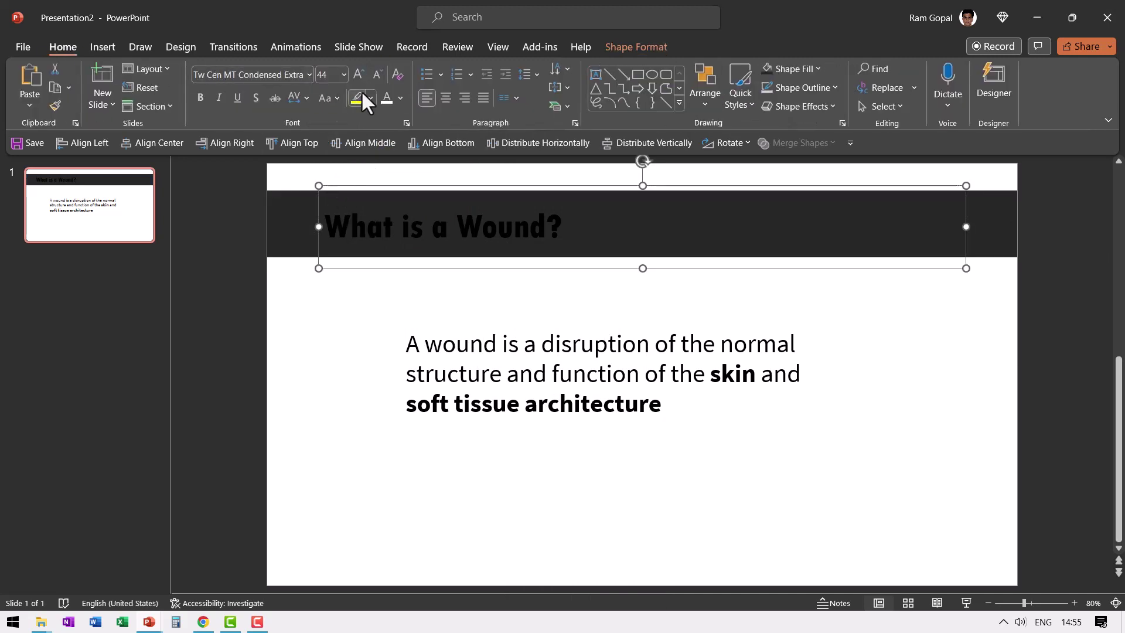
click(387, 98)
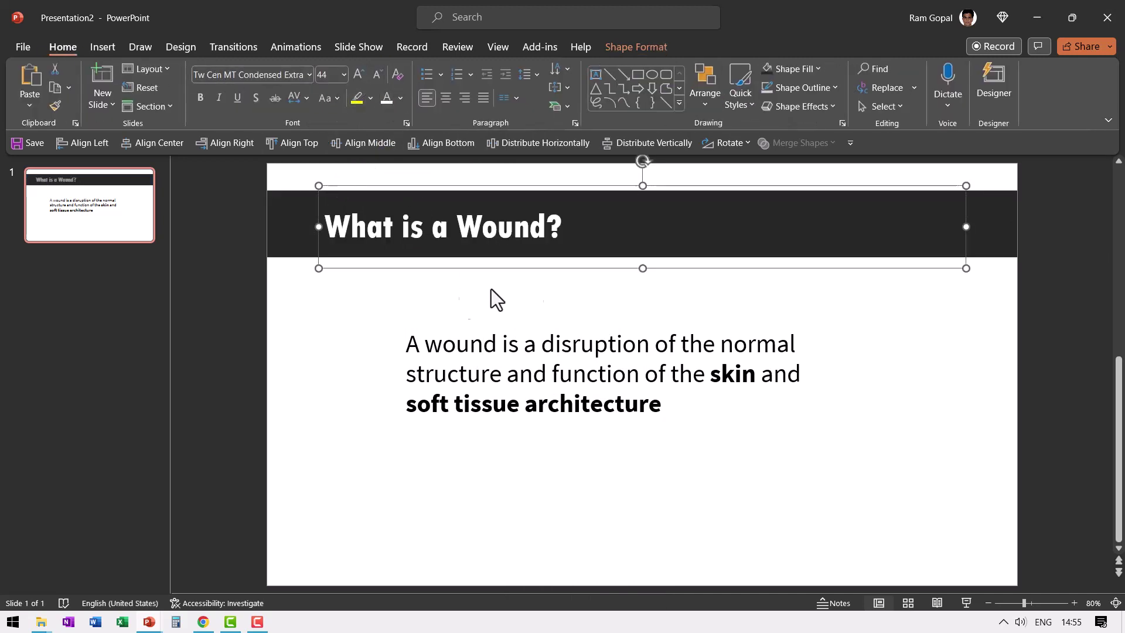
shift+click(986, 223)
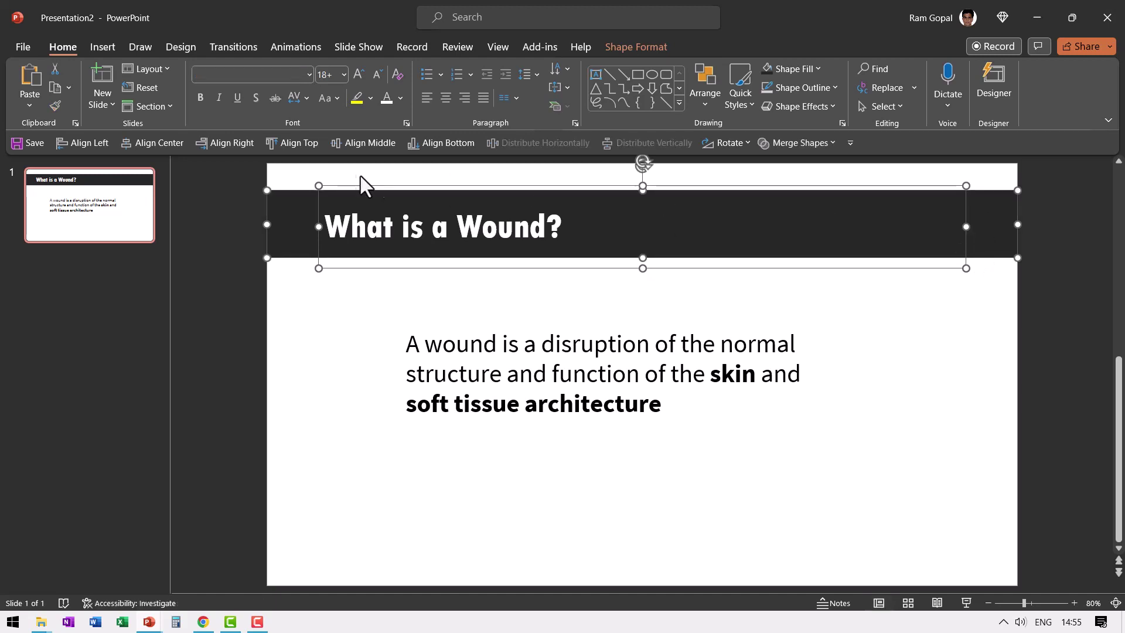
click(346, 147)
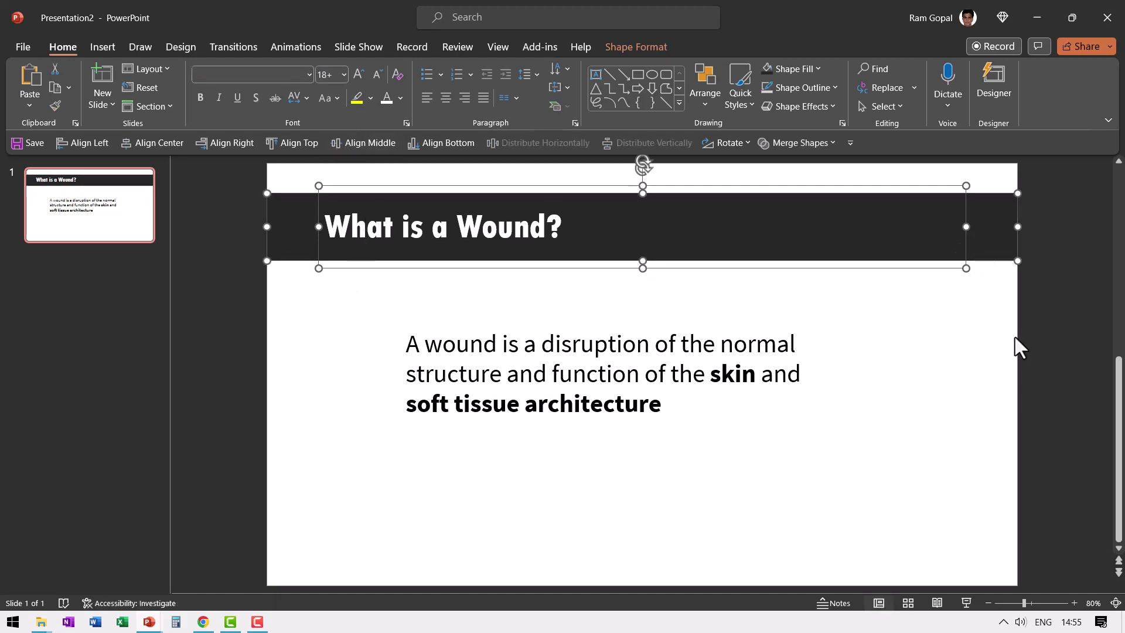
click(916, 380)
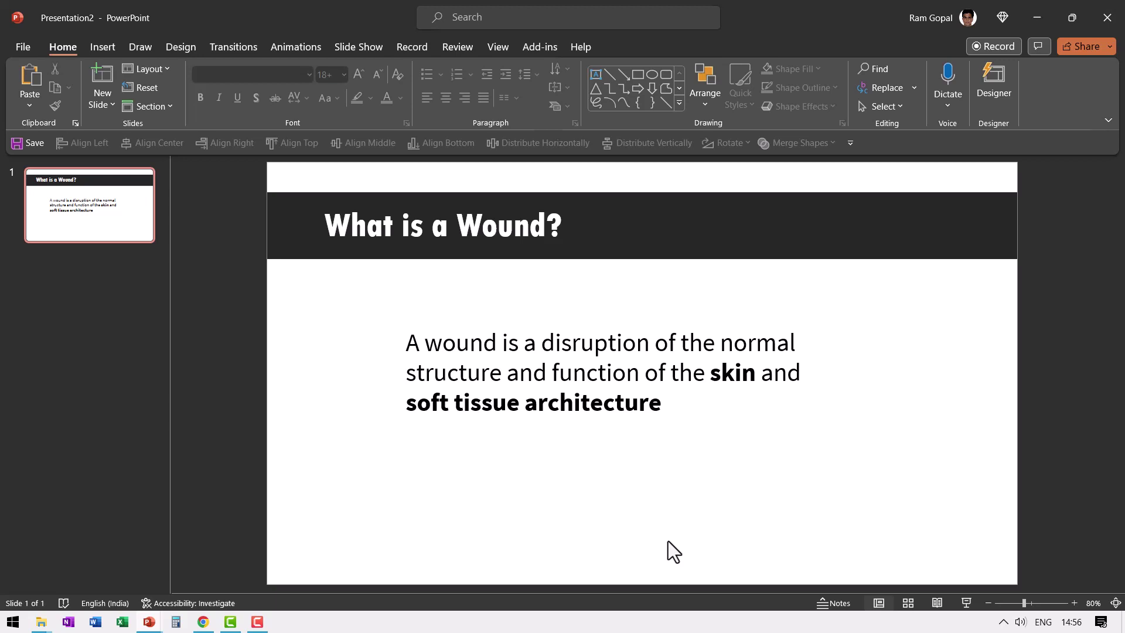
Step: Move the definition text right and paste the Wikipedia fingertip-cut photo onto the slide
drag(557, 432, 744, 441)
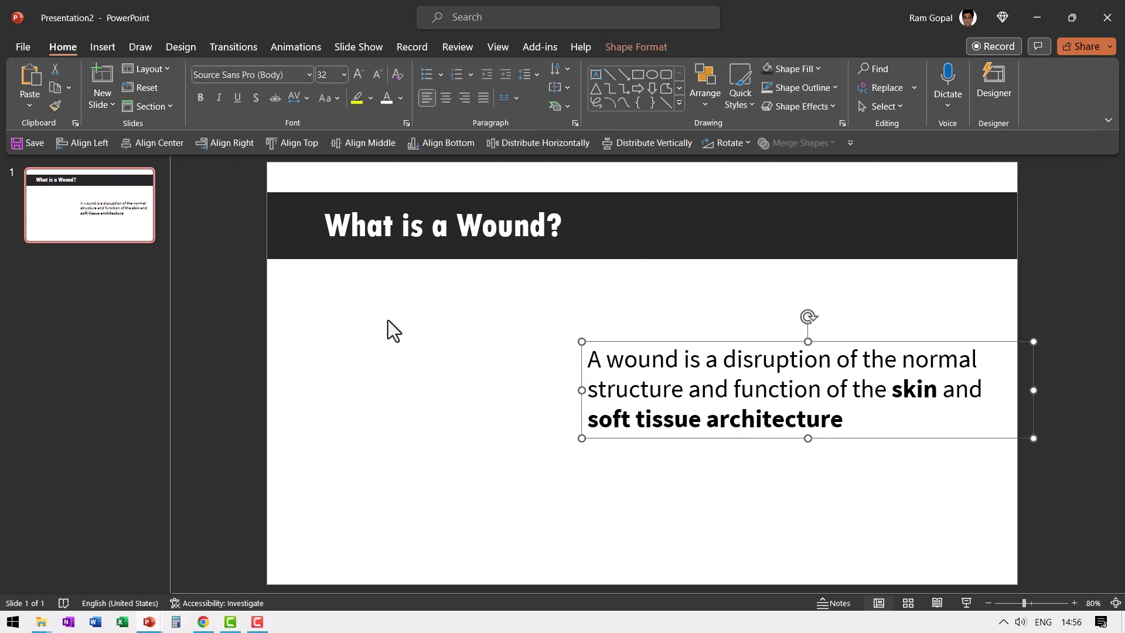
click(203, 621)
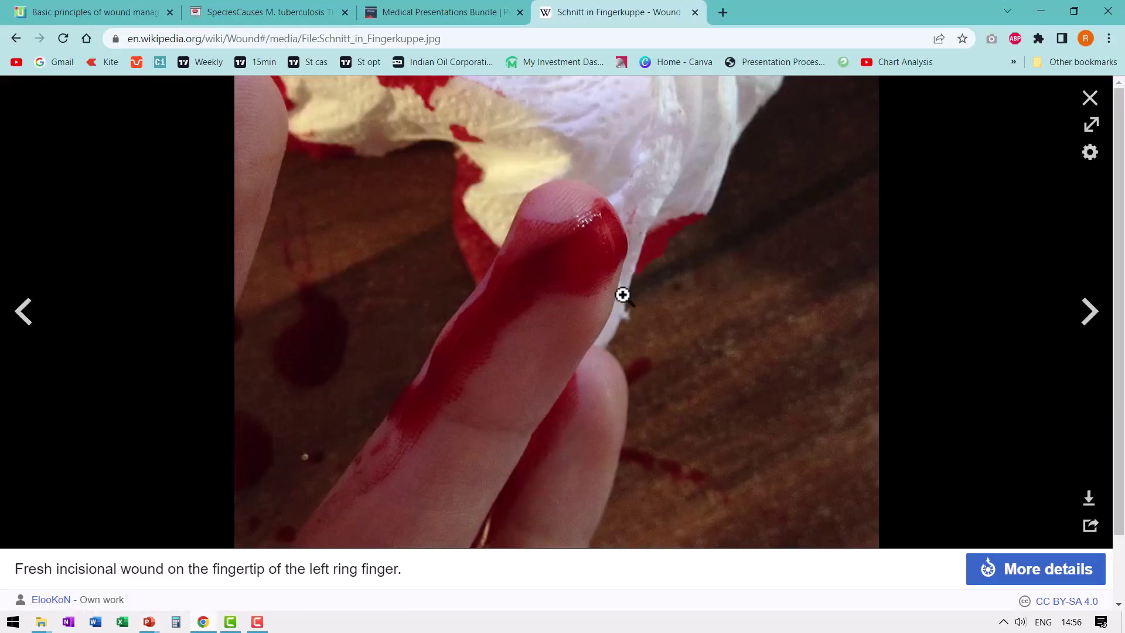
click(1089, 503)
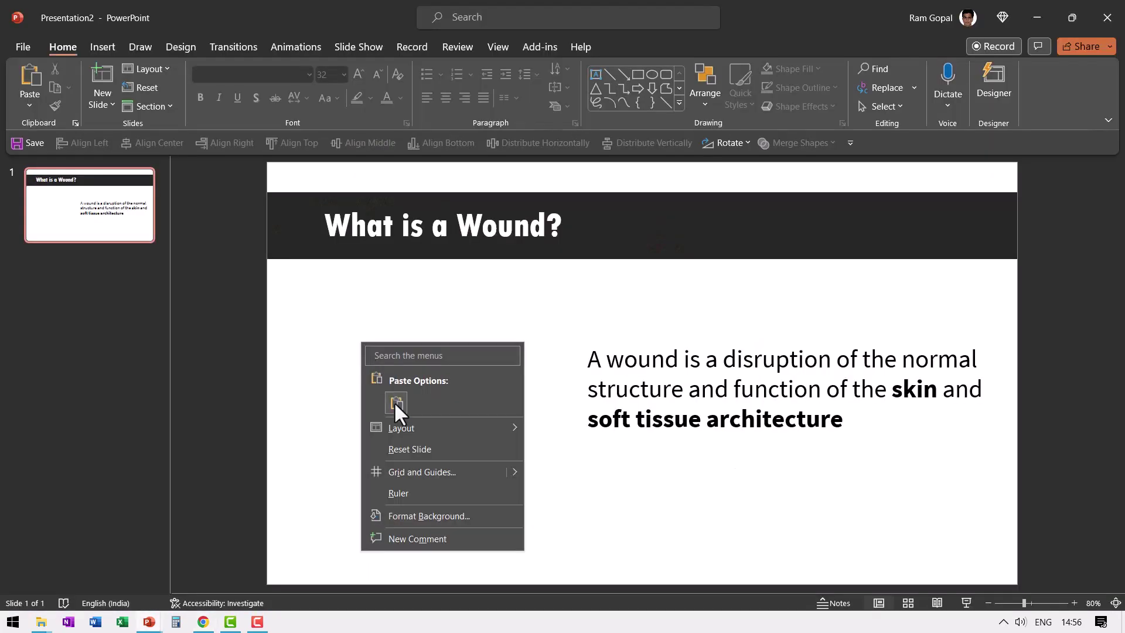
click(397, 403)
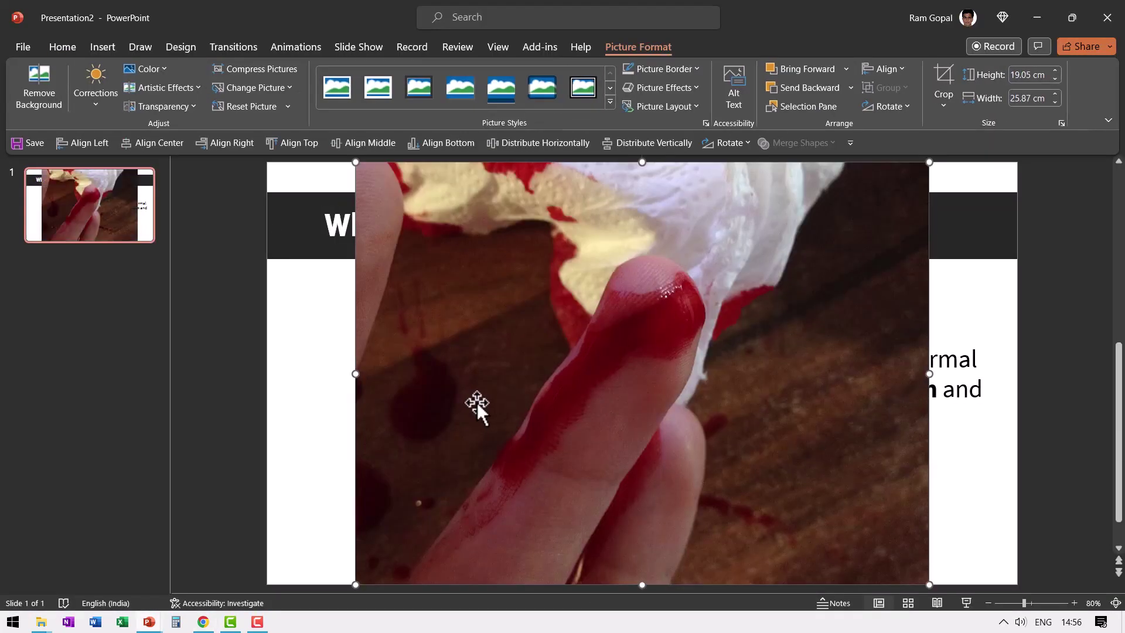
Step: Resize the wound photo to 7.01 × 9.52 cm and position it left of the definition text
drag(932, 161, 565, 420)
drag(493, 477, 468, 355)
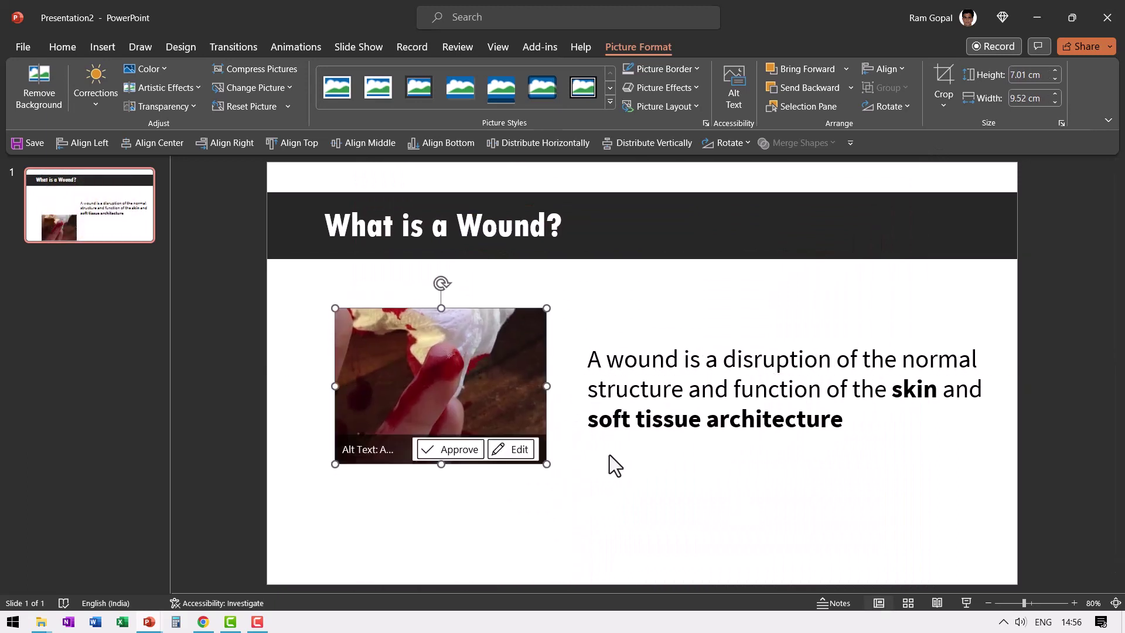
click(769, 505)
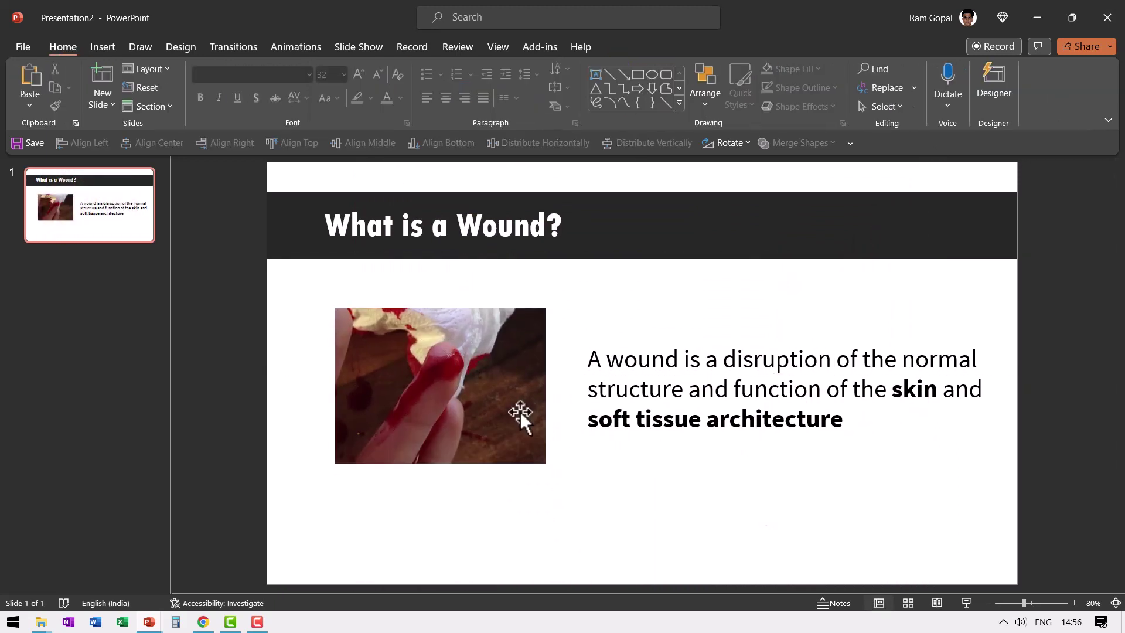
drag(521, 411, 521, 423)
click(744, 514)
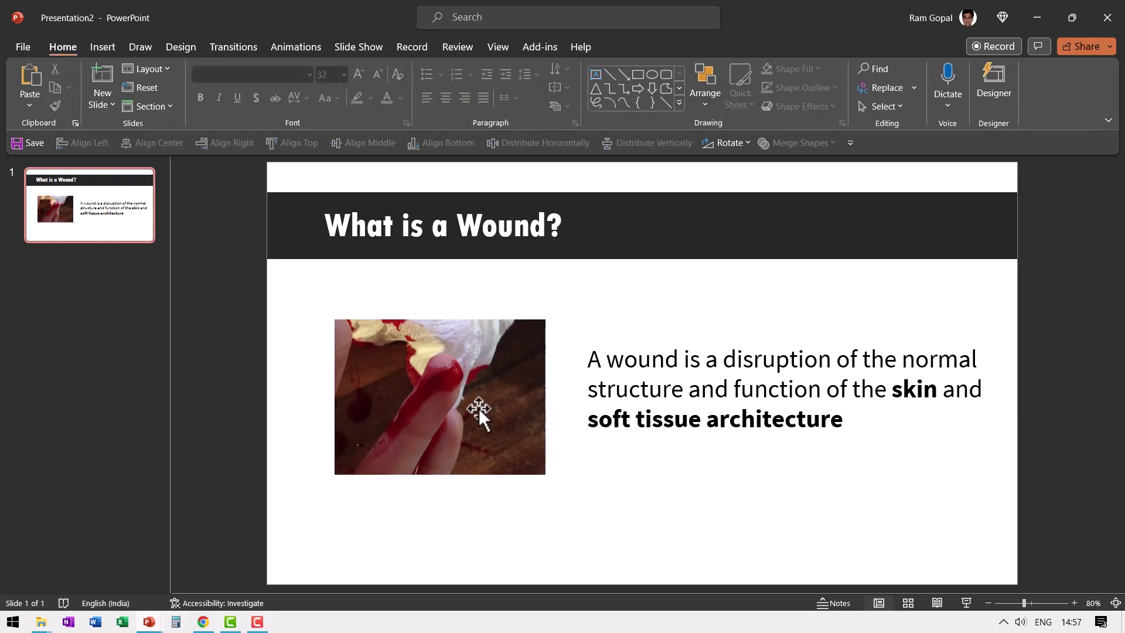
click(452, 395)
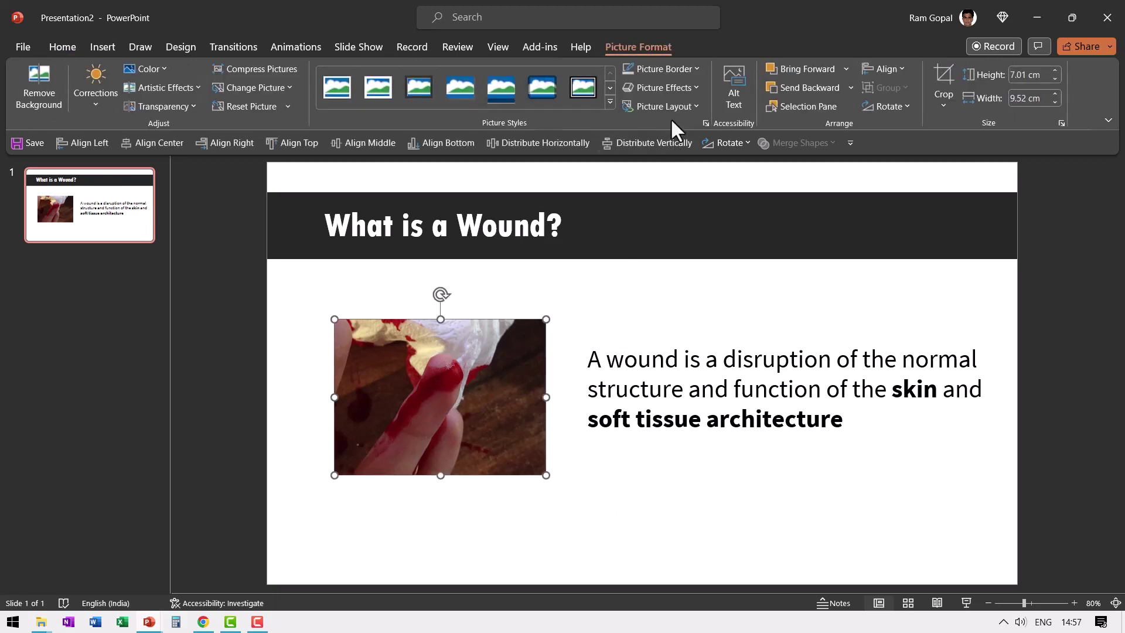
Step: Crop the wound photo to an oval with a 1:1 aspect ratio, making it a circle
click(944, 100)
mouse_move(972, 149)
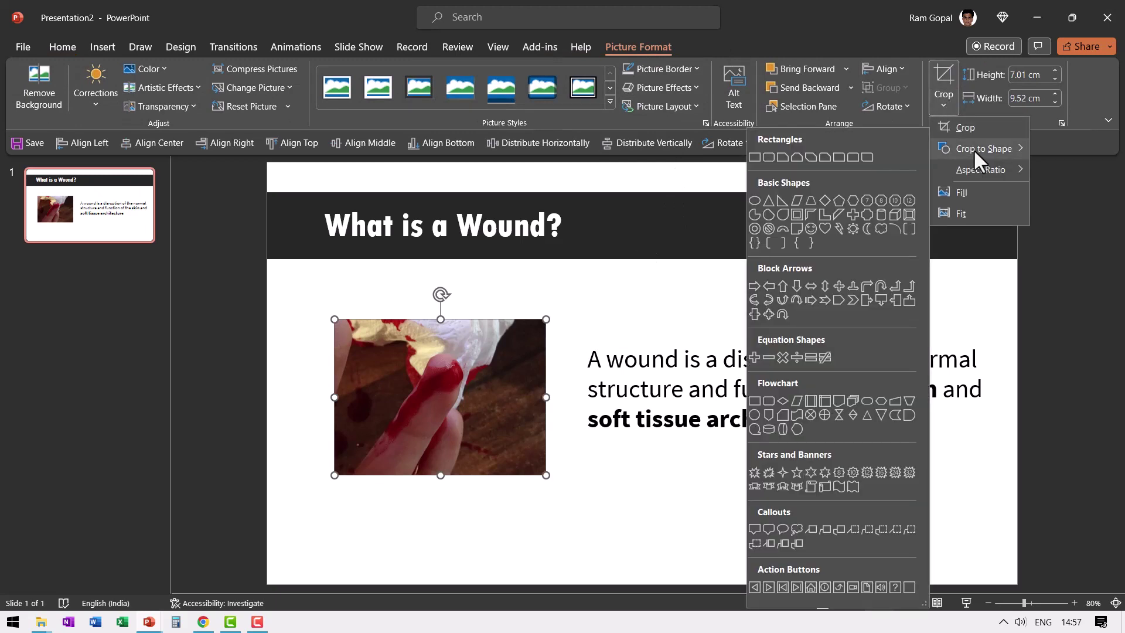
click(755, 201)
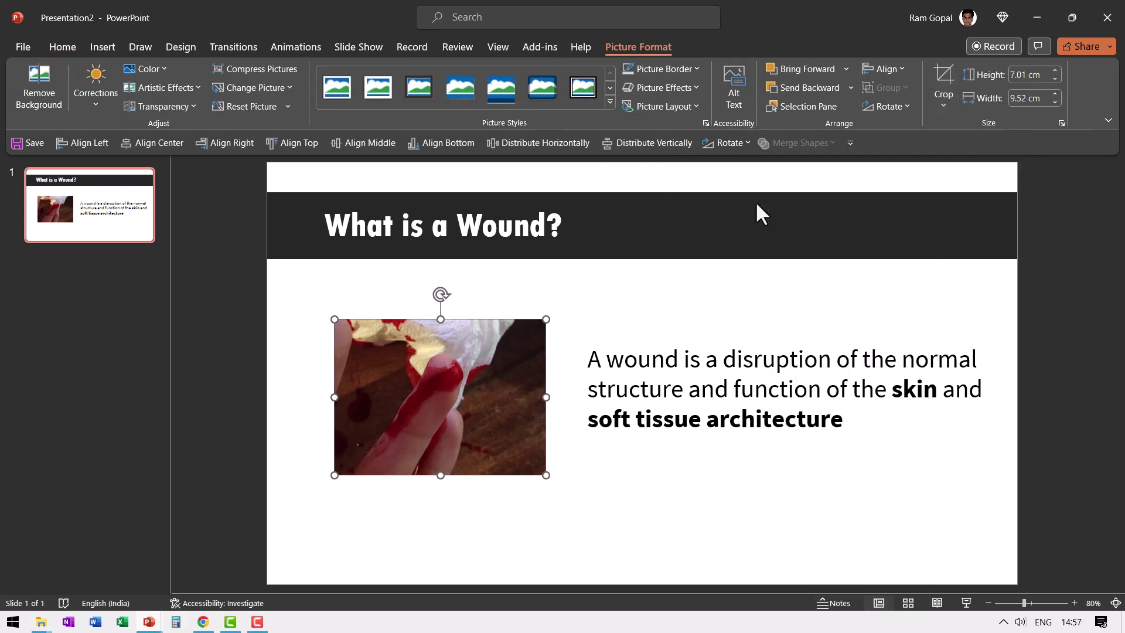
click(943, 104)
mouse_move(972, 169)
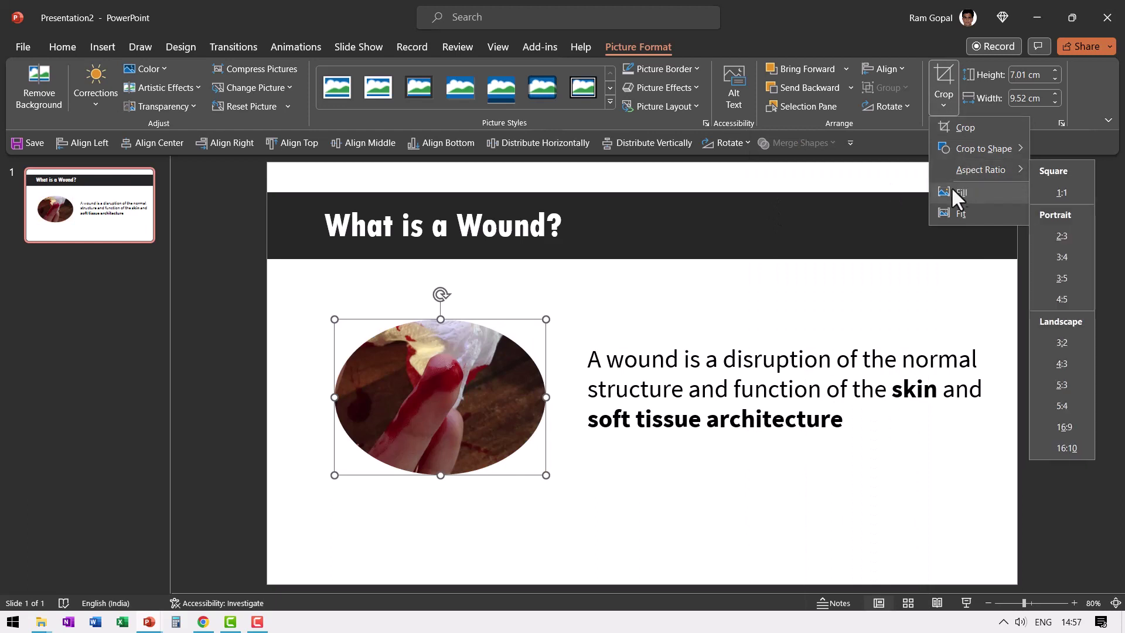
click(1053, 194)
click(610, 519)
Step: Enlarge the circular photo, move it up and left, and middle-align it with the definition text
click(487, 412)
drag(519, 475, 561, 519)
drag(478, 441, 457, 422)
shift+click(696, 435)
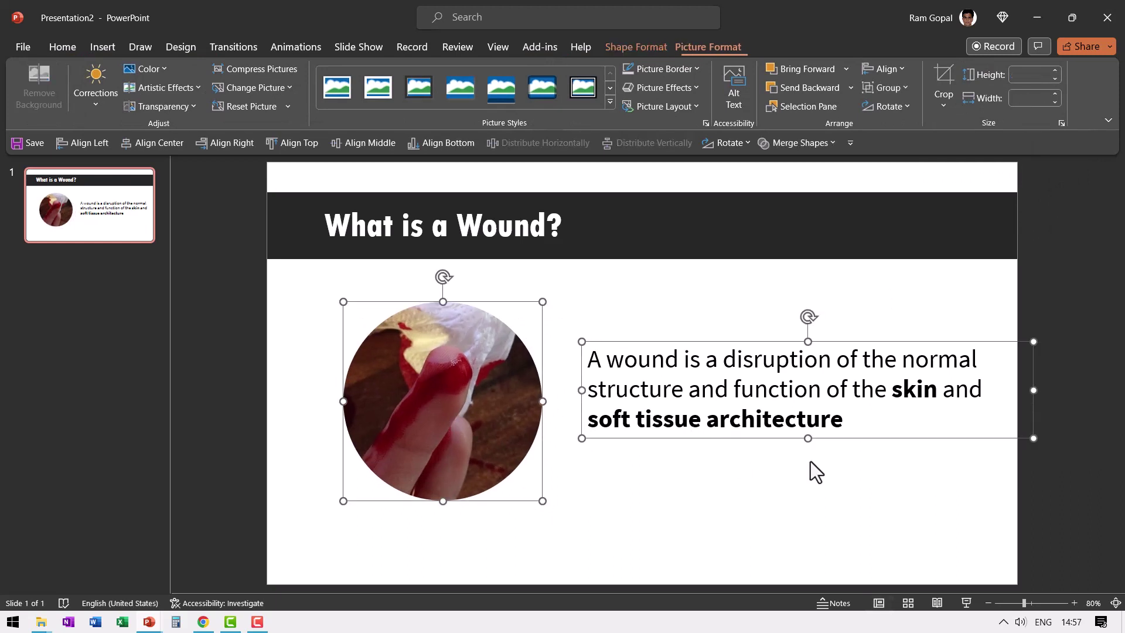
click(362, 143)
click(702, 494)
Step: Nudge the definition text box slightly left, then start the slide show
click(683, 417)
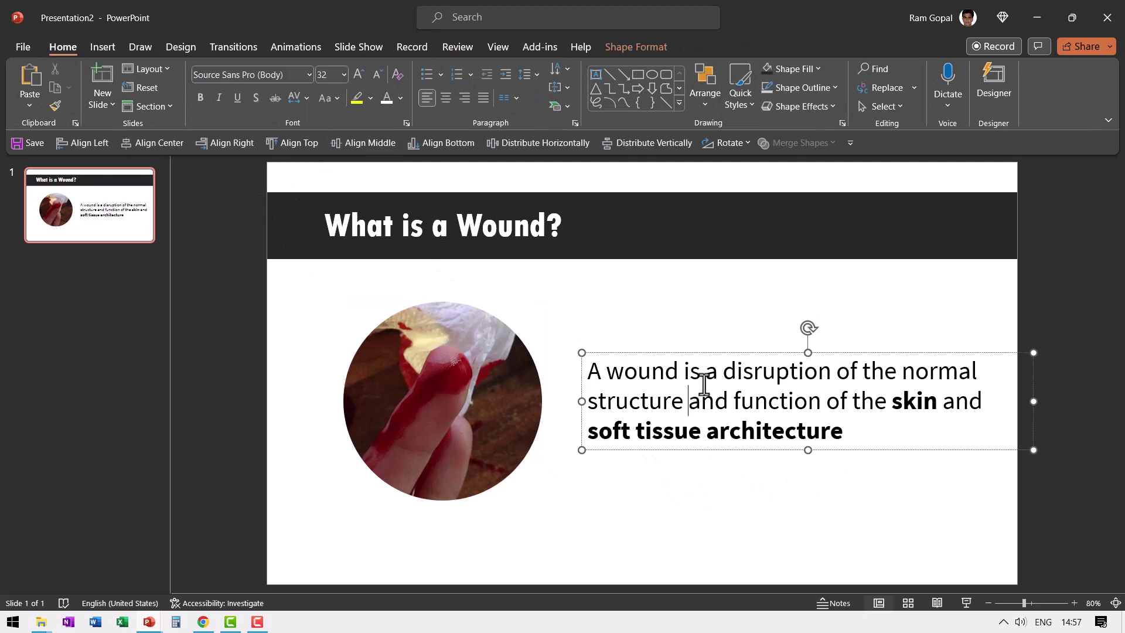
drag(703, 353, 684, 352)
click(729, 484)
click(967, 603)
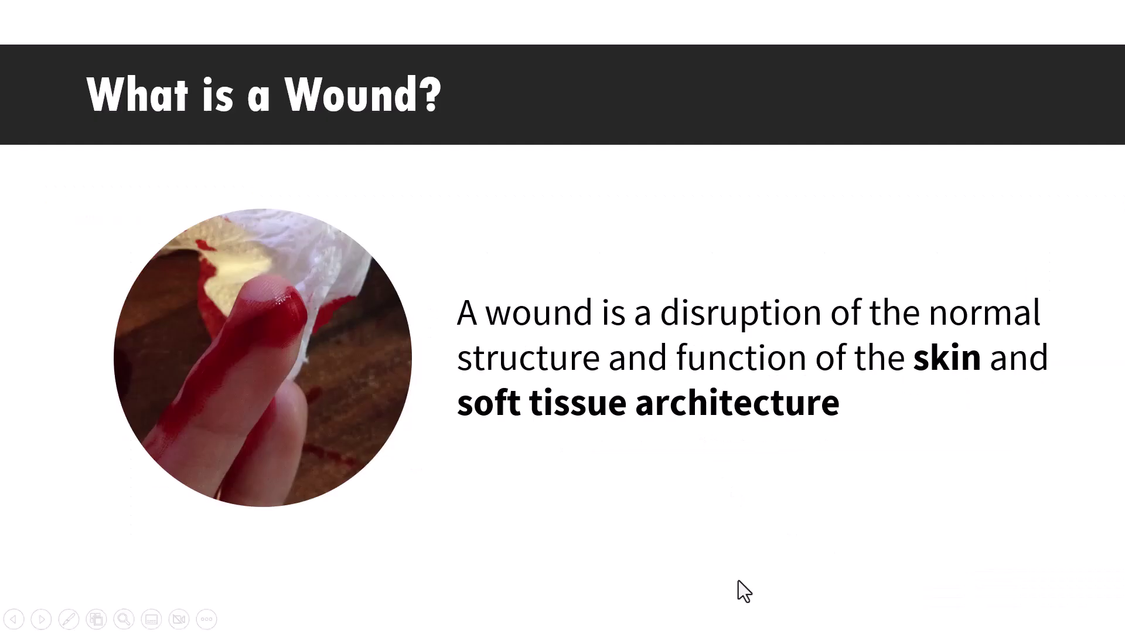